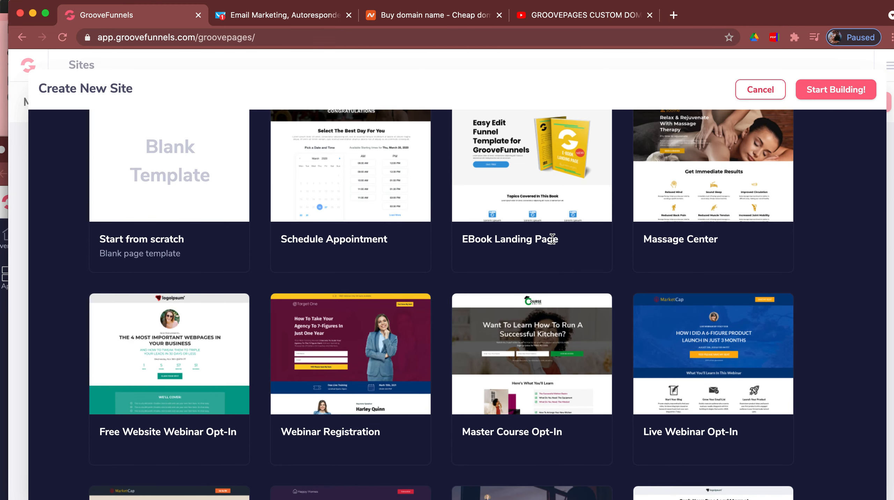
- Scroll down the Create New Site gallery to browse templates like Master Course Opt-In
{"action": "scroll", "coordinate": [553, 239], "scroll_direction": "down", "scroll_amount": 1}
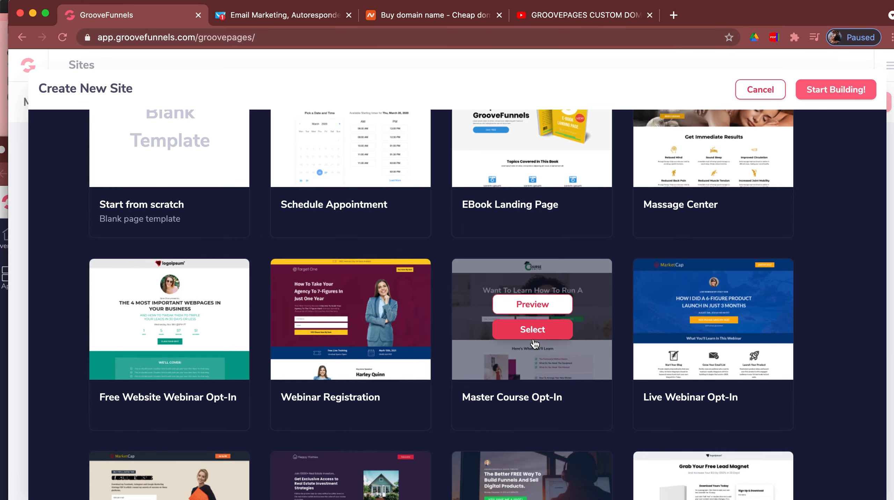
- Build a new site named 'Affiliate Product 1' from the Master Course Opt-In template
{"action": "left_click", "coordinate": [532, 331]}
{"action": "left_click", "coordinate": [520, 298]}
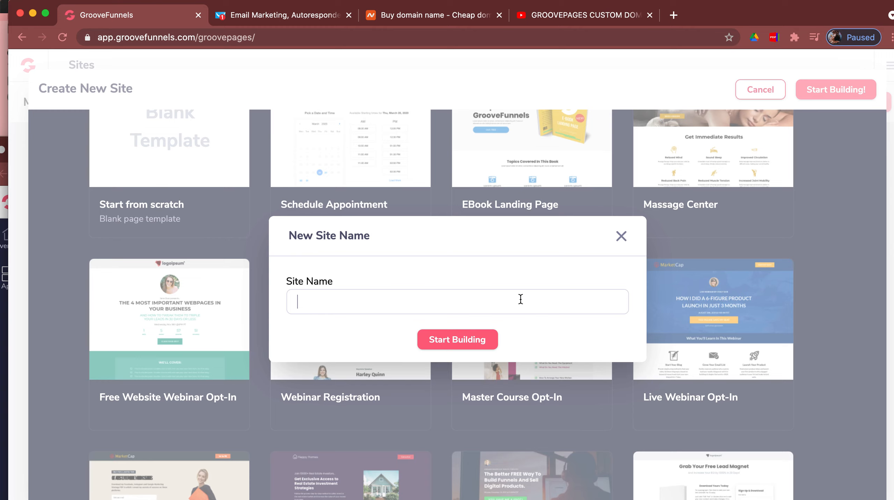
{"action": "type", "text": "Affiliate Product 1"}
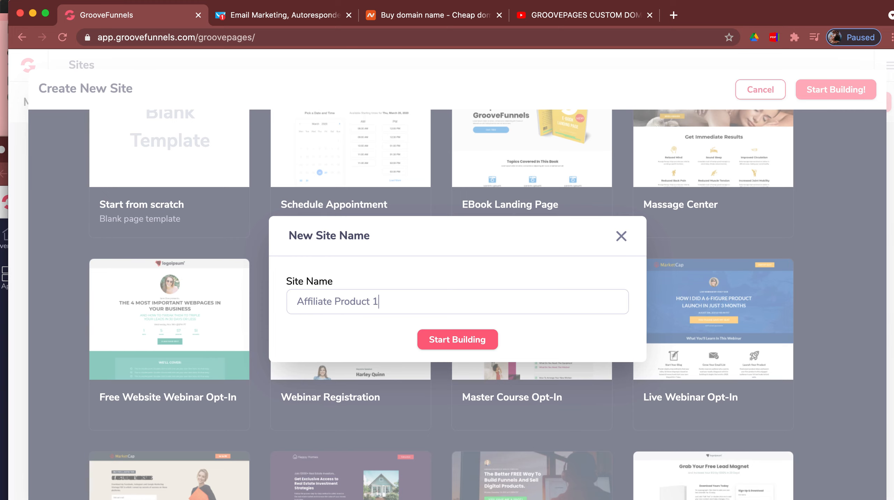
{"action": "left_click", "coordinate": [487, 339]}
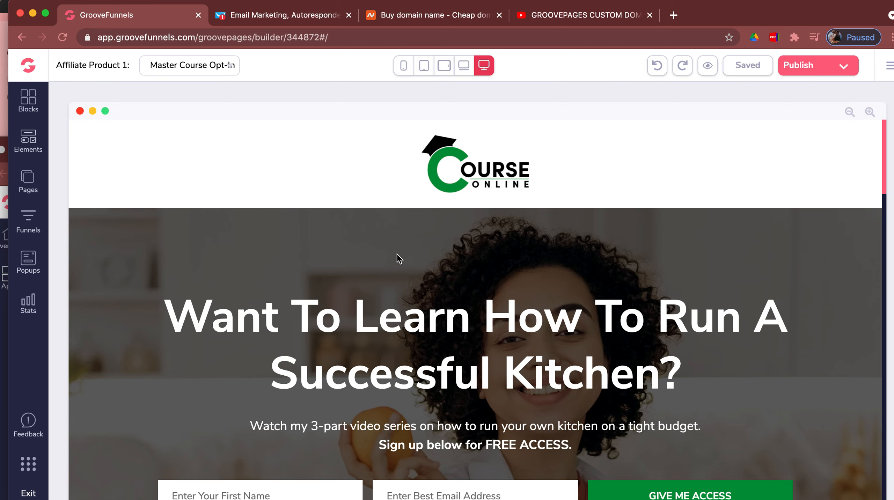
{"action": "scroll", "coordinate": [400, 259], "scroll_direction": "down", "scroll_amount": 5}
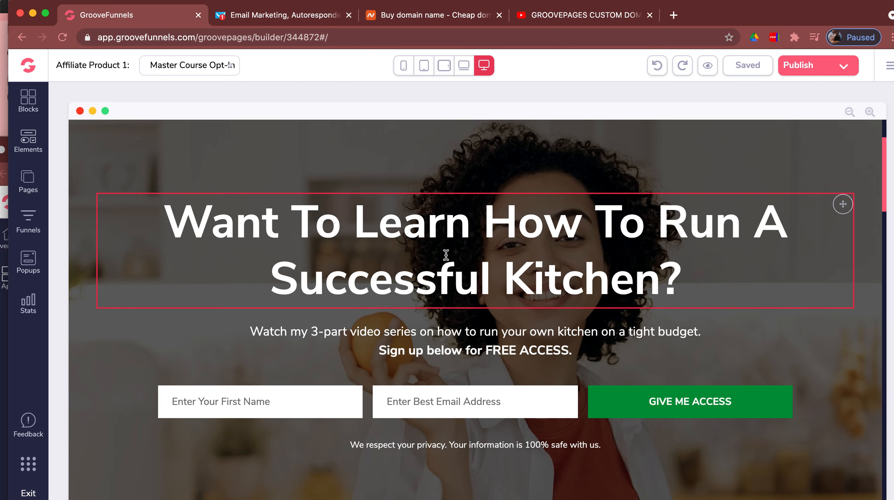
{"action": "scroll", "coordinate": [479, 180], "scroll_direction": "down", "scroll_amount": 10}
{"action": "scroll", "coordinate": [477, 179], "scroll_direction": "down", "scroll_amount": 15}
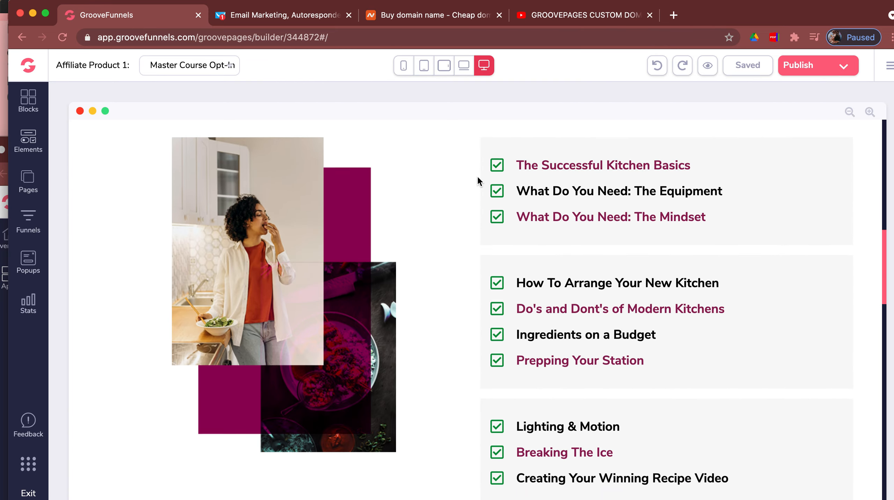
{"action": "scroll", "coordinate": [479, 181], "scroll_direction": "down", "scroll_amount": 12}
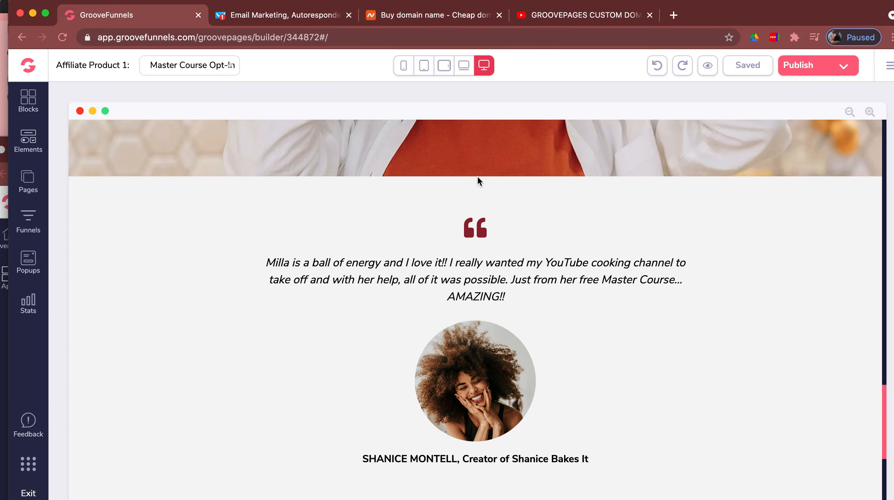
{"action": "scroll", "coordinate": [478, 178], "scroll_direction": "up", "scroll_amount": 20}
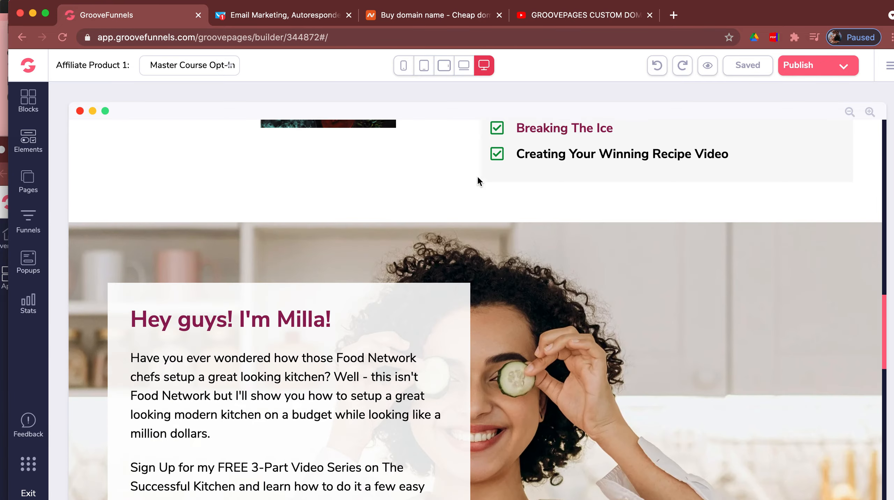
{"action": "scroll", "coordinate": [479, 181], "scroll_direction": "up", "scroll_amount": 2}
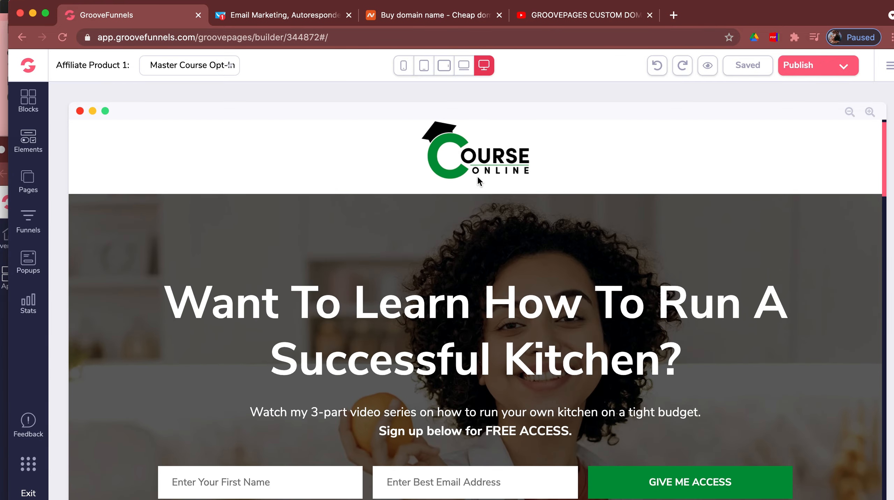
{"action": "scroll", "coordinate": [479, 180], "scroll_direction": "down", "scroll_amount": 2}
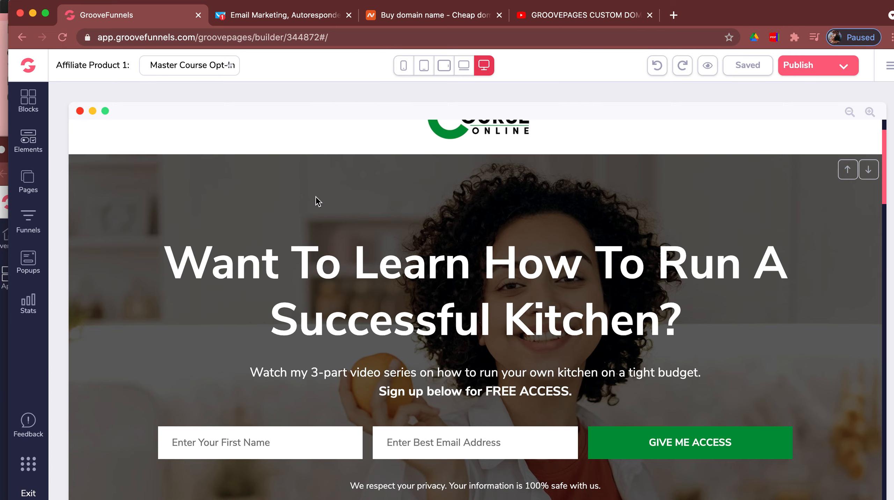
{"action": "scroll", "coordinate": [316, 199], "scroll_direction": "down", "scroll_amount": 4}
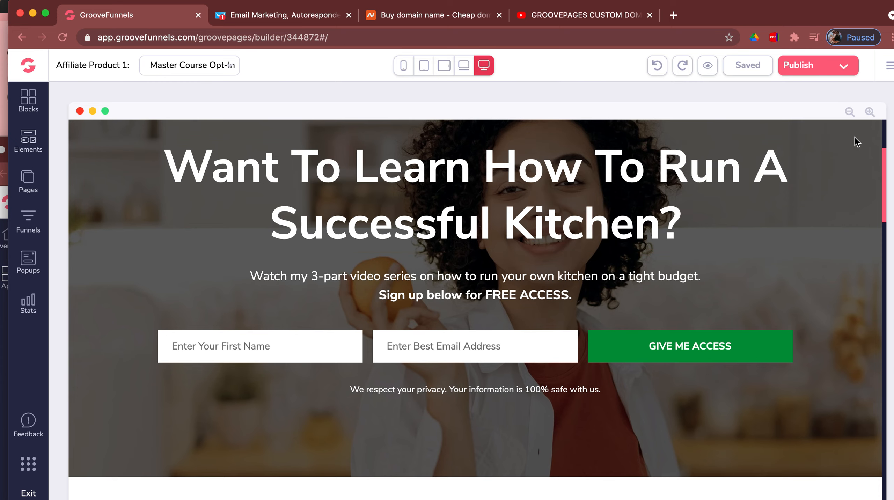
- Add a new GetResponse integration under My integrations, then switch to the GetResponse tab
{"action": "left_click", "coordinate": [889, 68]}
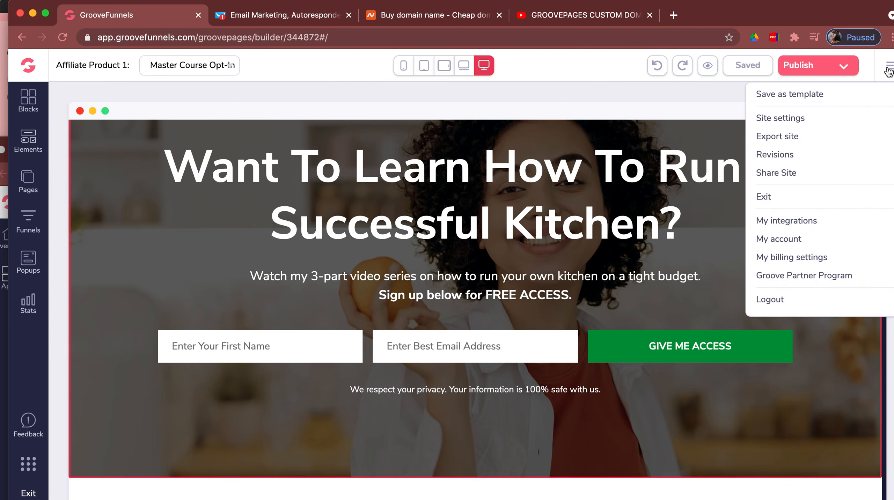
{"action": "left_click", "coordinate": [786, 222]}
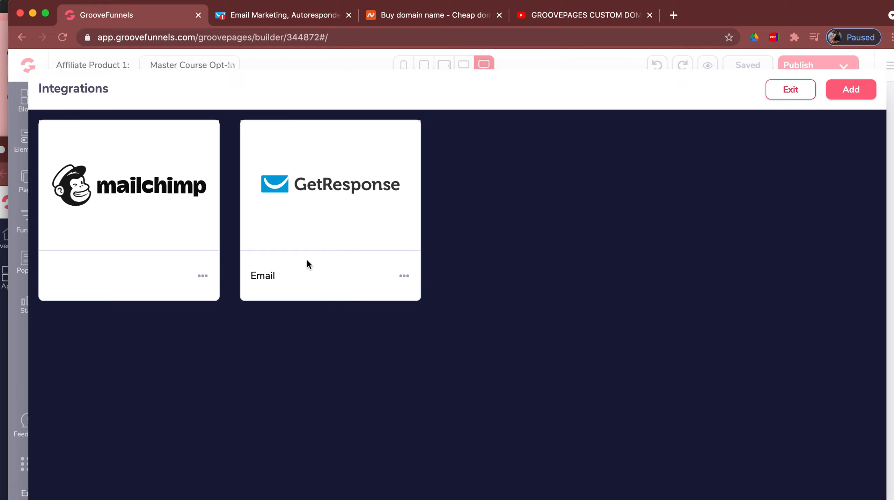
{"action": "left_click", "coordinate": [846, 93]}
{"action": "left_click", "coordinate": [807, 170]}
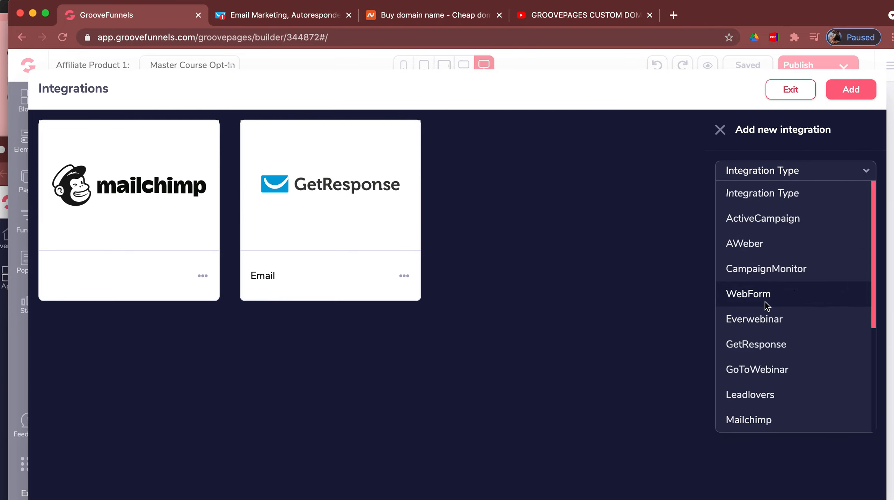
{"action": "left_click", "coordinate": [761, 347]}
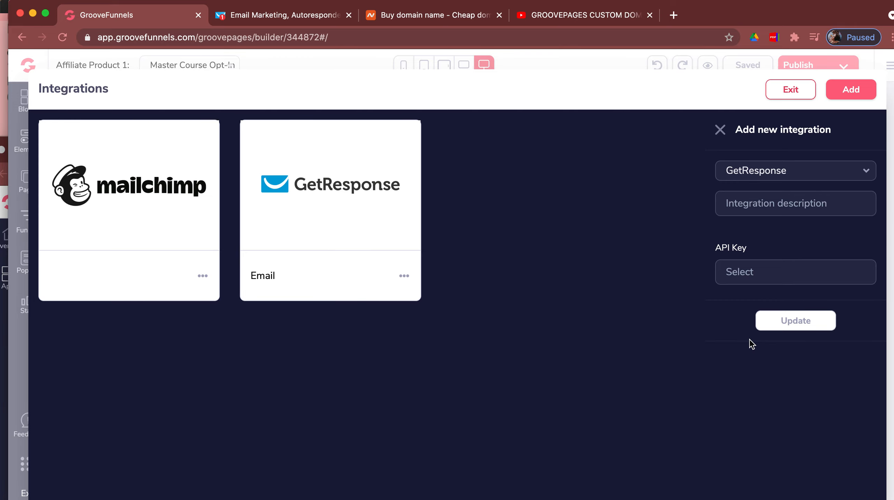
{"action": "left_click", "coordinate": [298, 15]}
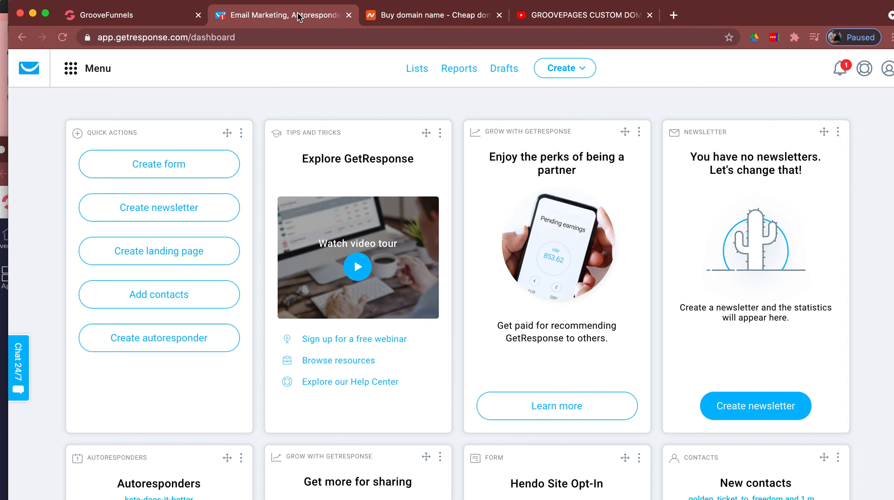
- View the API keys under Integrations and API in GetResponse, then return to GroovePages
{"action": "left_click", "coordinate": [77, 75]}
{"action": "left_click", "coordinate": [92, 298]}
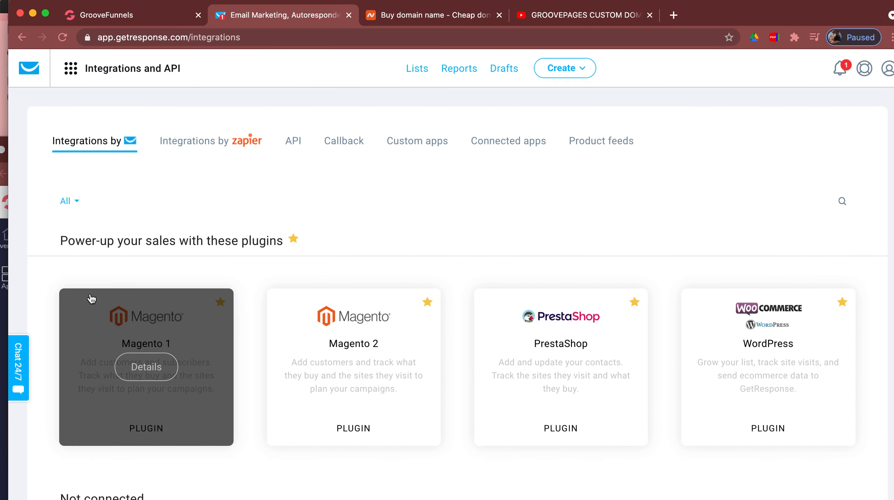
{"action": "left_click", "coordinate": [296, 144]}
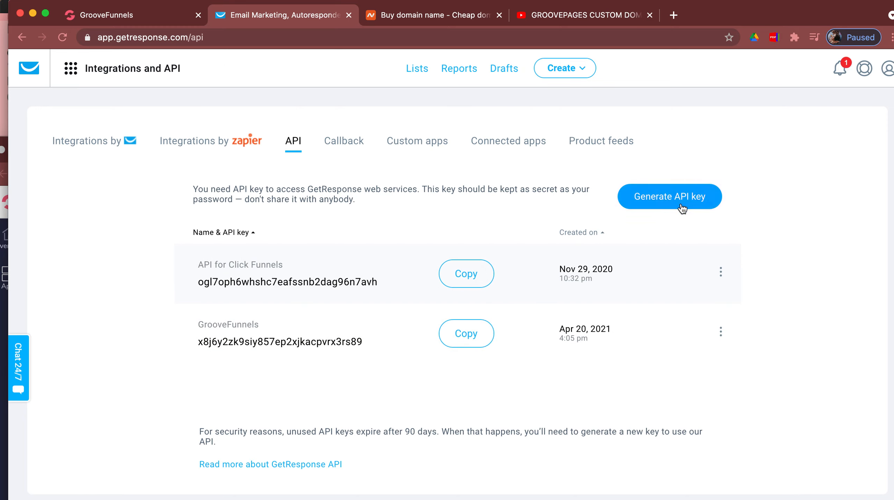
{"action": "left_click", "coordinate": [124, 17]}
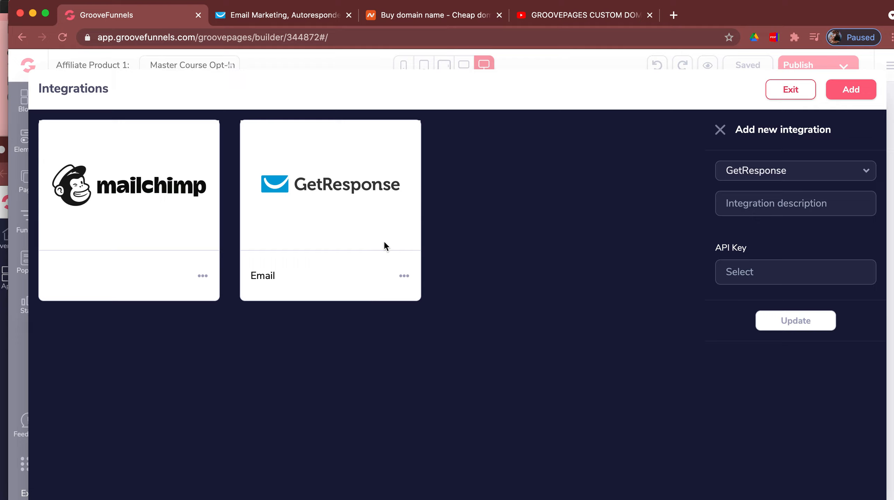
- Exit the Integrations overlay and show the Elements library beside the page
{"action": "left_click", "coordinate": [798, 94]}
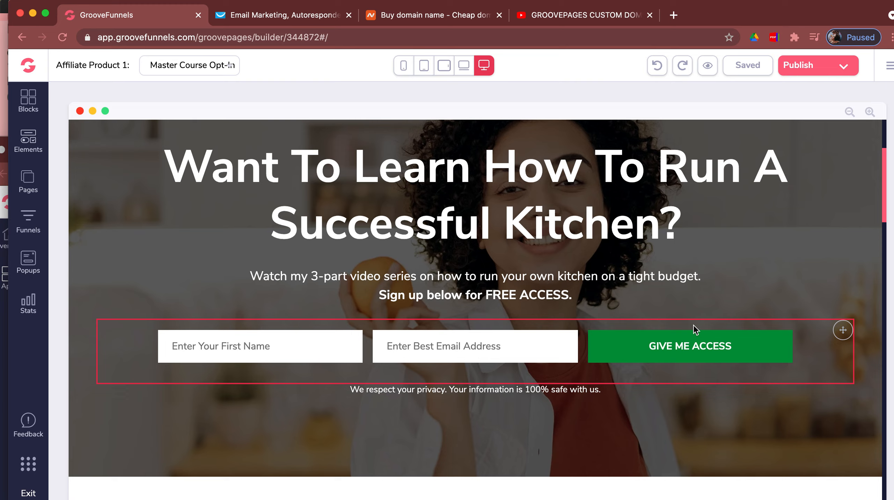
{"action": "left_click", "coordinate": [33, 149]}
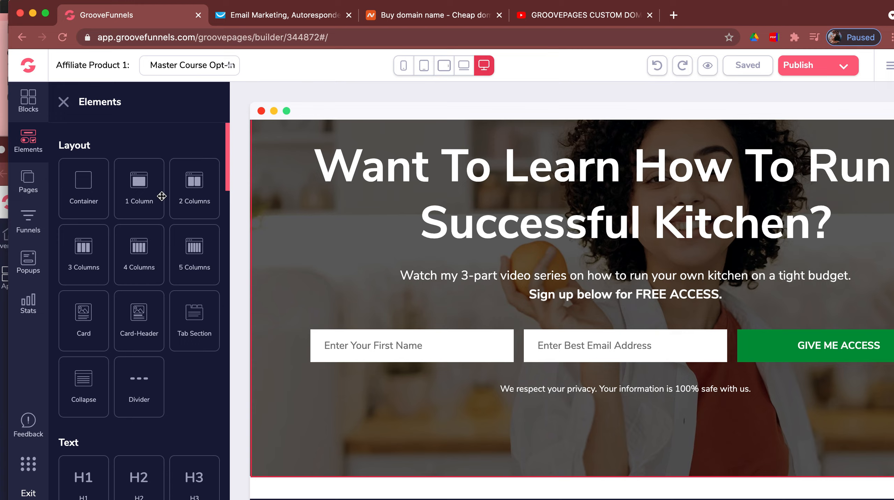
{"action": "scroll", "coordinate": [161, 197], "scroll_direction": "down", "scroll_amount": 15}
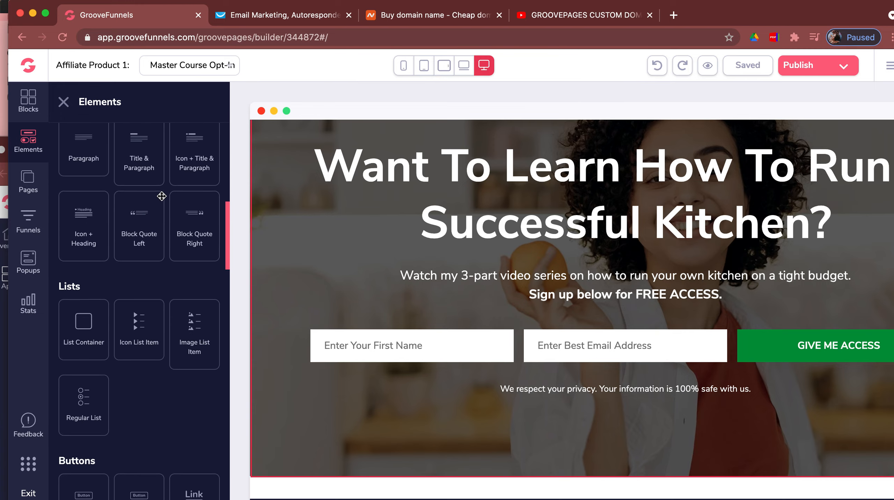
{"action": "scroll", "coordinate": [162, 196], "scroll_direction": "down", "scroll_amount": 20}
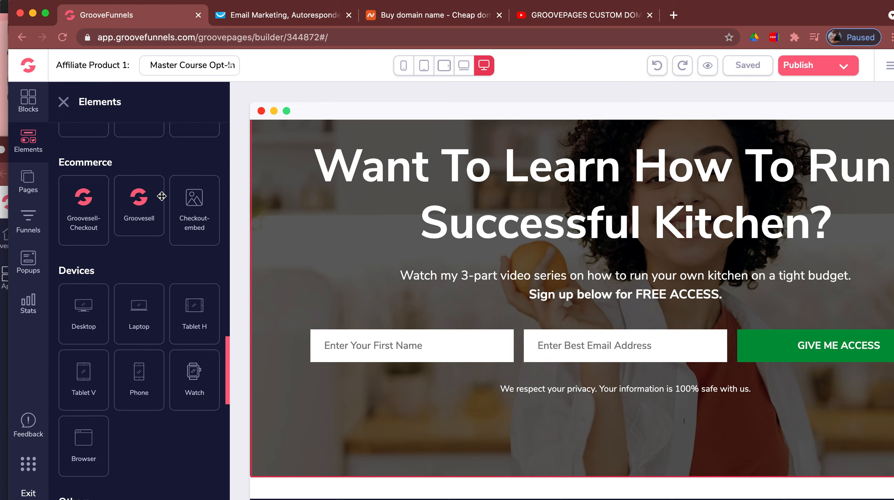
{"action": "scroll", "coordinate": [162, 196], "scroll_direction": "down", "scroll_amount": 15}
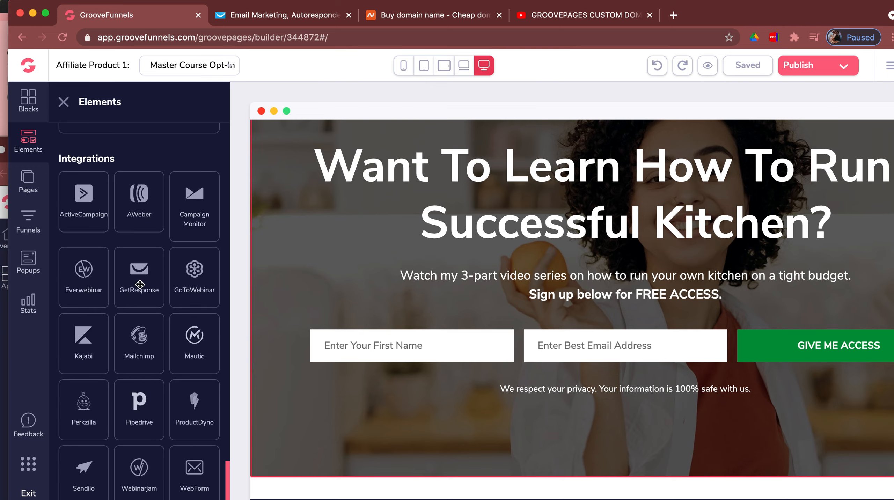
{"action": "left_click_drag", "start_coordinate": [139, 285], "coordinate": [342, 244]}
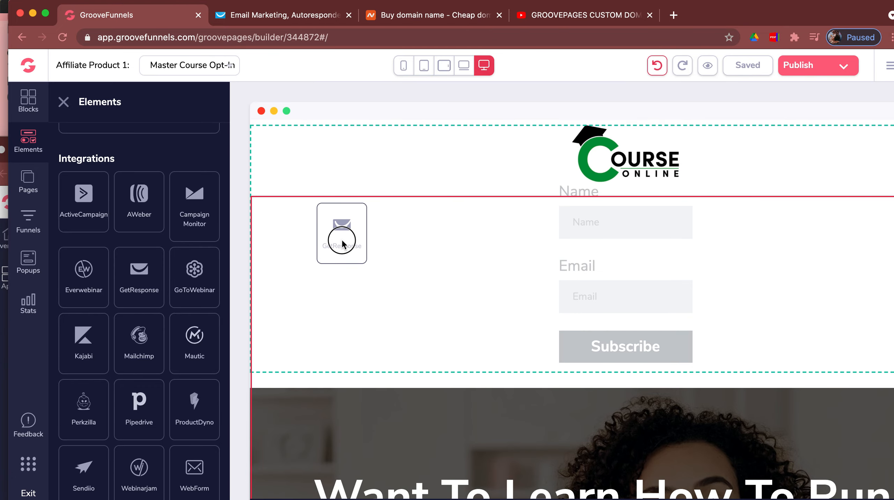
{"action": "left_click_drag", "start_coordinate": [342, 244], "coordinate": [346, 256]}
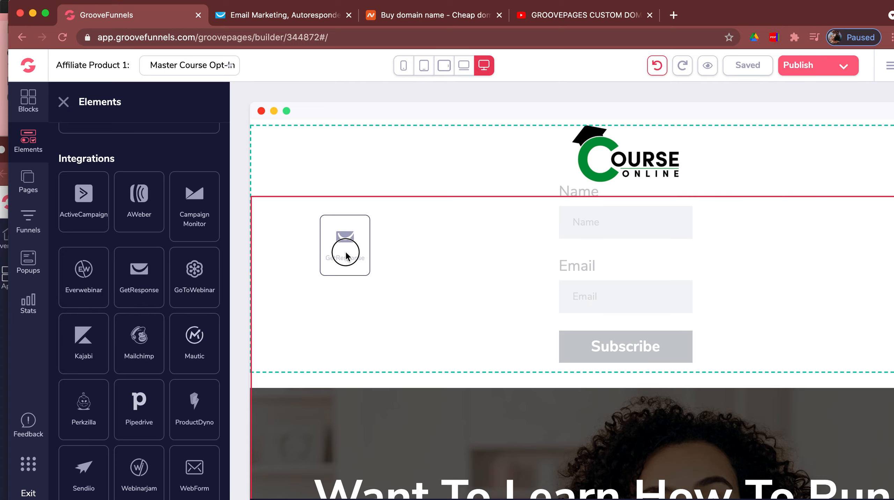
{"action": "left_click_drag", "start_coordinate": [346, 256], "coordinate": [139, 286]}
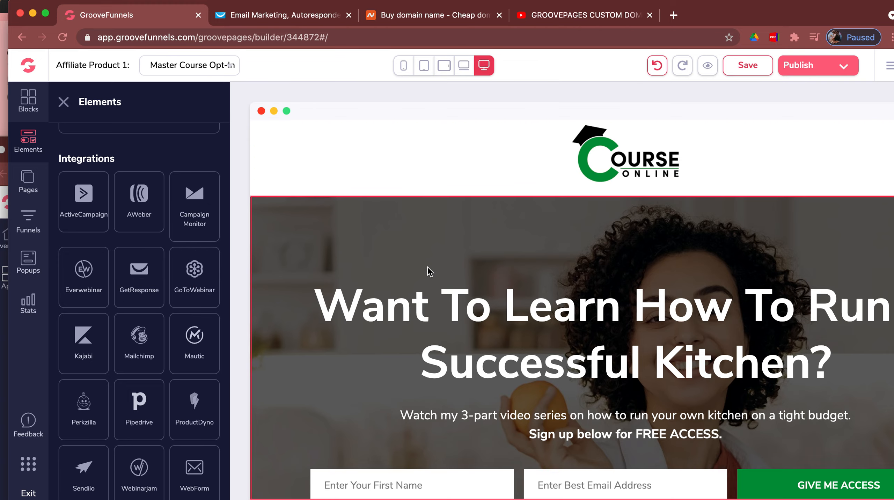
{"action": "scroll", "coordinate": [430, 272], "scroll_direction": "down", "scroll_amount": 5}
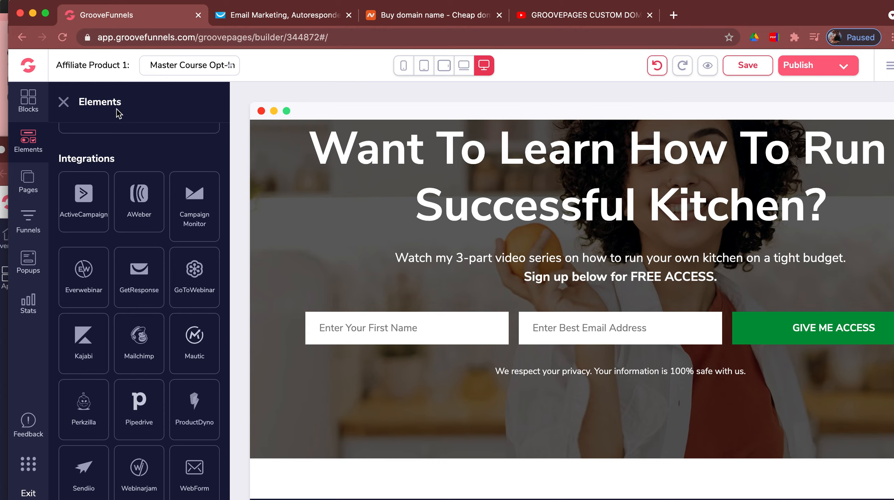
- Close the elements library and select the 'Want To Learn How To Run A Successful Kitchen?' headline
{"action": "left_click", "coordinate": [64, 102]}
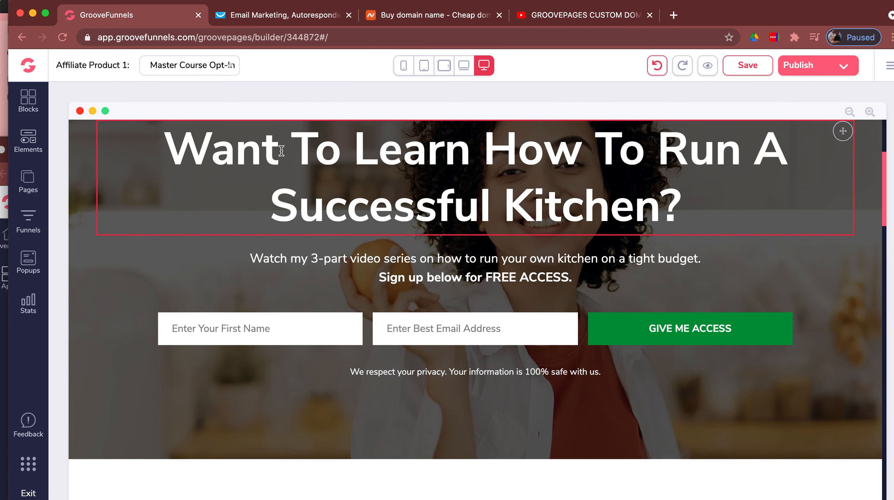
{"action": "scroll", "coordinate": [282, 150], "scroll_direction": "up", "scroll_amount": 2}
{"action": "left_click", "coordinate": [265, 209]}
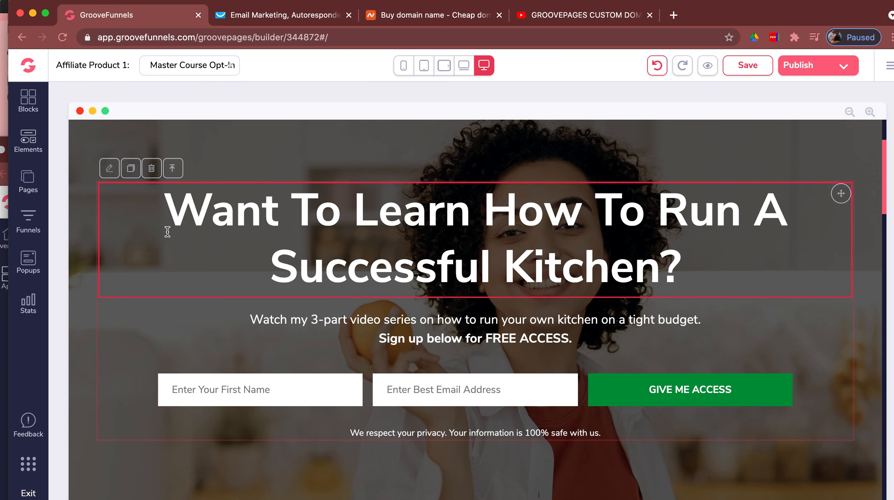
- Open the headline's text settings and scroll through the hero section
{"action": "left_click", "coordinate": [110, 168]}
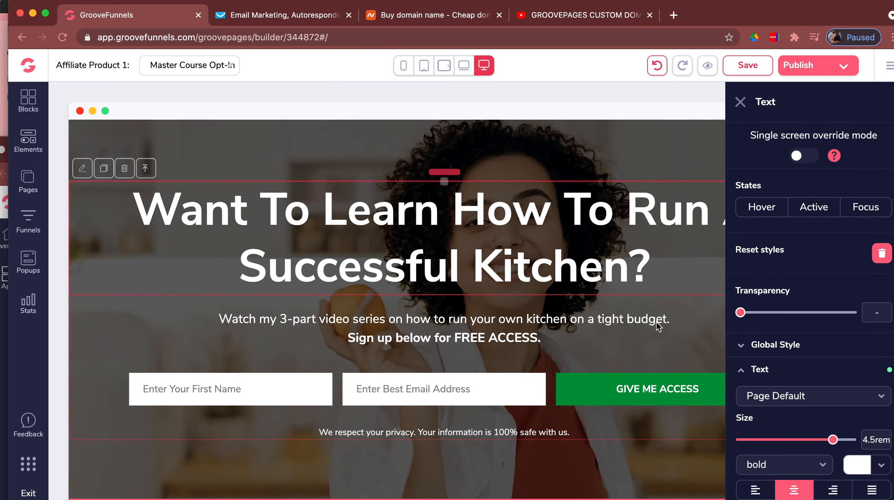
{"action": "scroll", "coordinate": [825, 241], "scroll_direction": "down", "scroll_amount": 3}
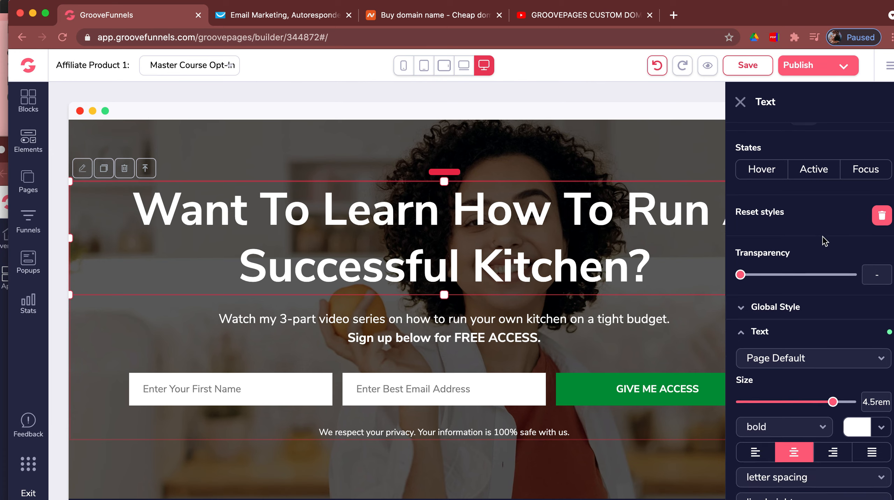
{"action": "scroll", "coordinate": [825, 241], "scroll_direction": "down", "scroll_amount": 5}
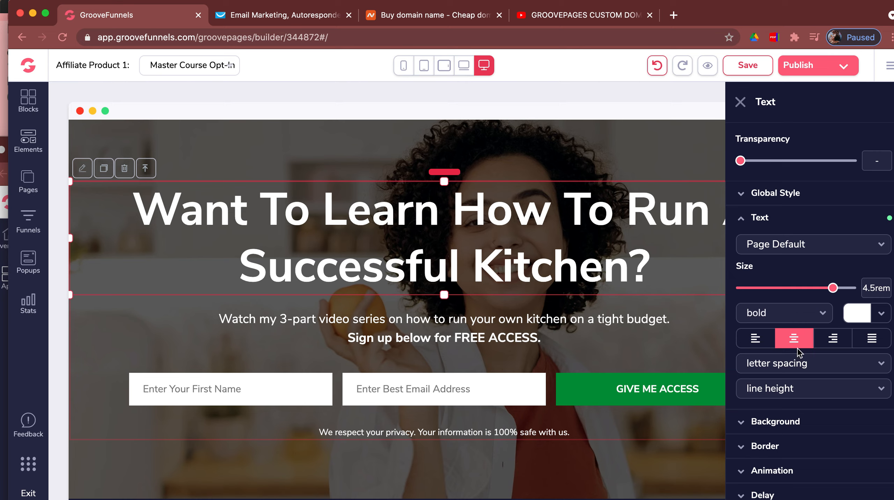
{"action": "scroll", "coordinate": [793, 368], "scroll_direction": "up", "scroll_amount": 3}
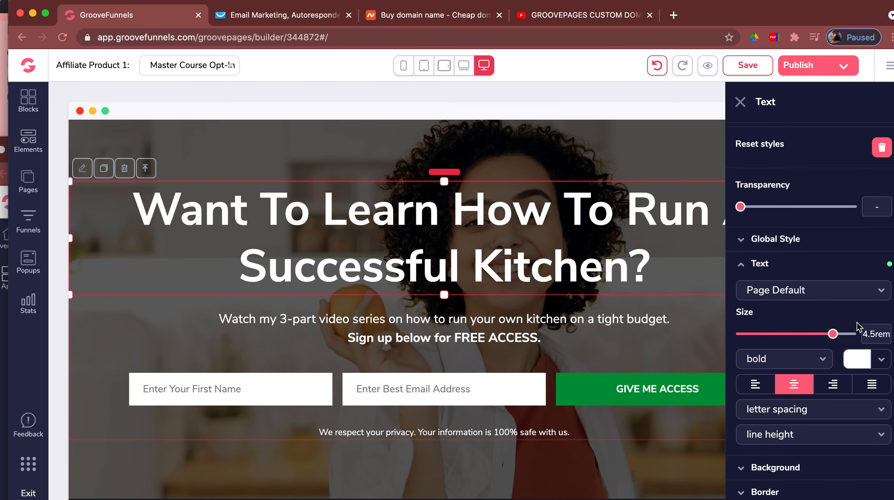
{"action": "scroll", "coordinate": [857, 328], "scroll_direction": "up", "scroll_amount": 5}
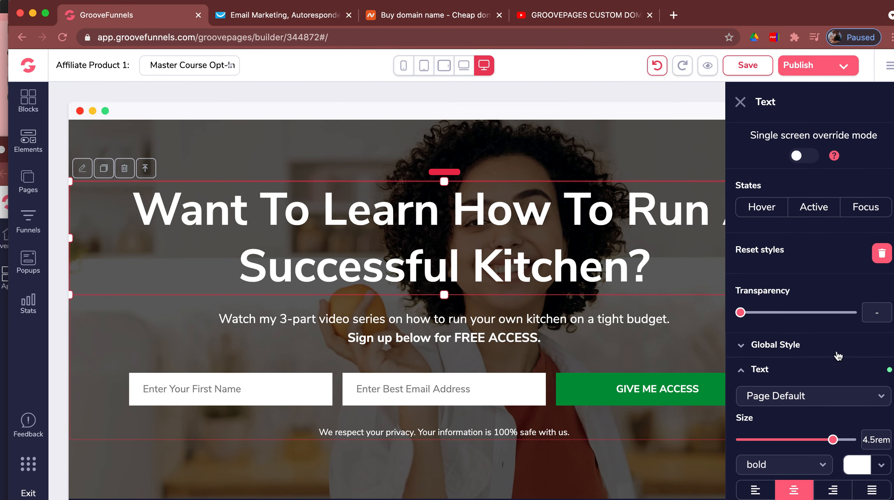
- Select the subtitle, privacy note, containers and hero block, then open the sign-up form's container settings
{"action": "left_click", "coordinate": [129, 317]}
{"action": "scroll", "coordinate": [532, 357], "scroll_direction": "down", "scroll_amount": 2}
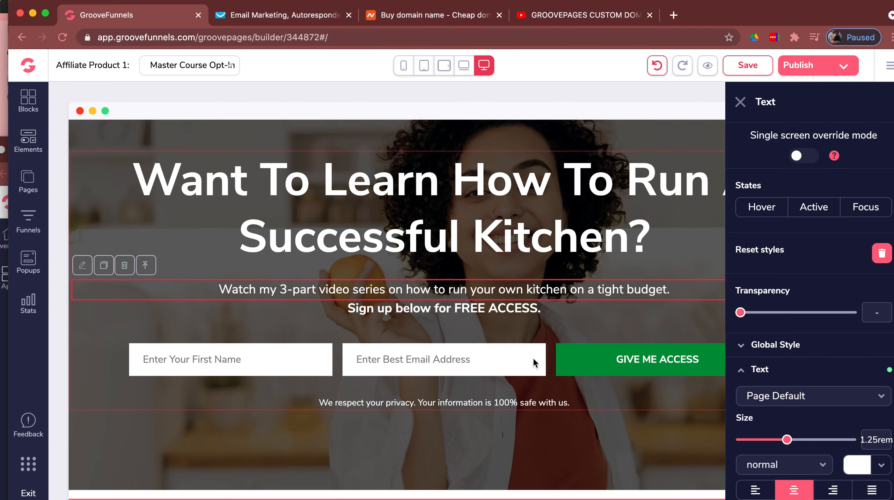
{"action": "scroll", "coordinate": [533, 361], "scroll_direction": "down", "scroll_amount": 2}
{"action": "left_click", "coordinate": [131, 361]}
{"action": "left_click", "coordinate": [139, 280]}
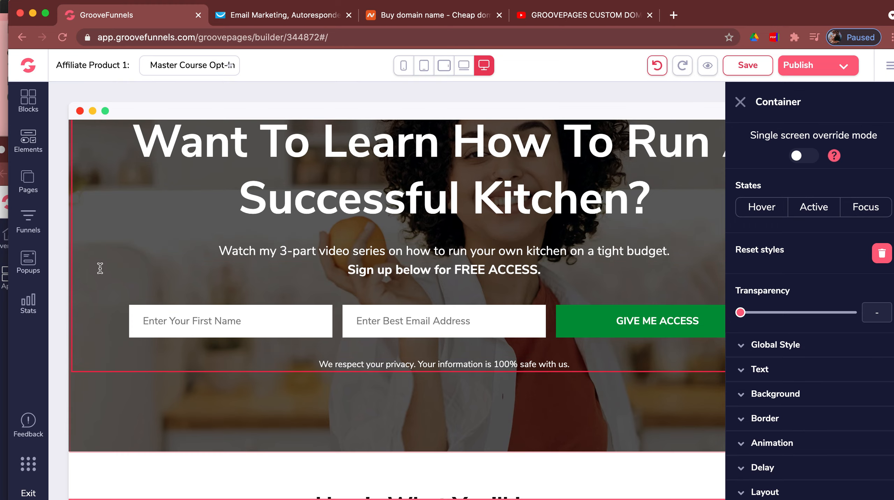
{"action": "left_click", "coordinate": [199, 344]}
{"action": "left_click", "coordinate": [236, 368]}
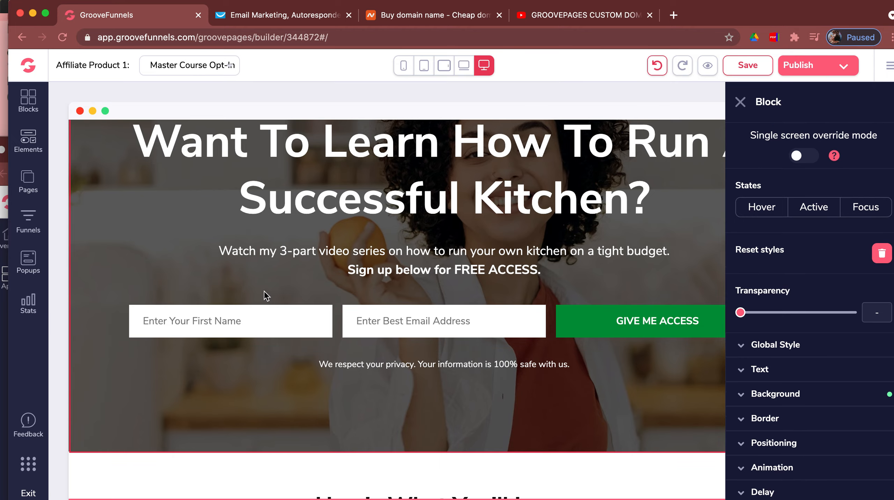
{"action": "left_click", "coordinate": [265, 282]}
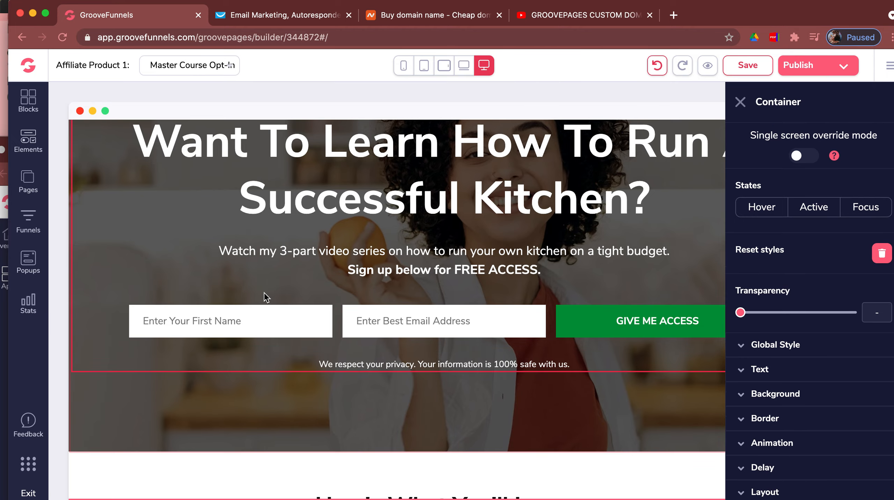
{"action": "left_click", "coordinate": [739, 103]}
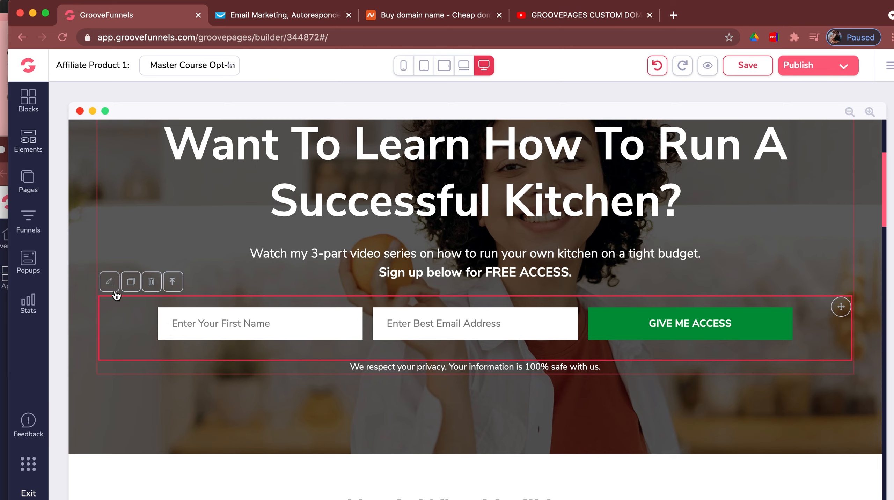
{"action": "left_click", "coordinate": [110, 282]}
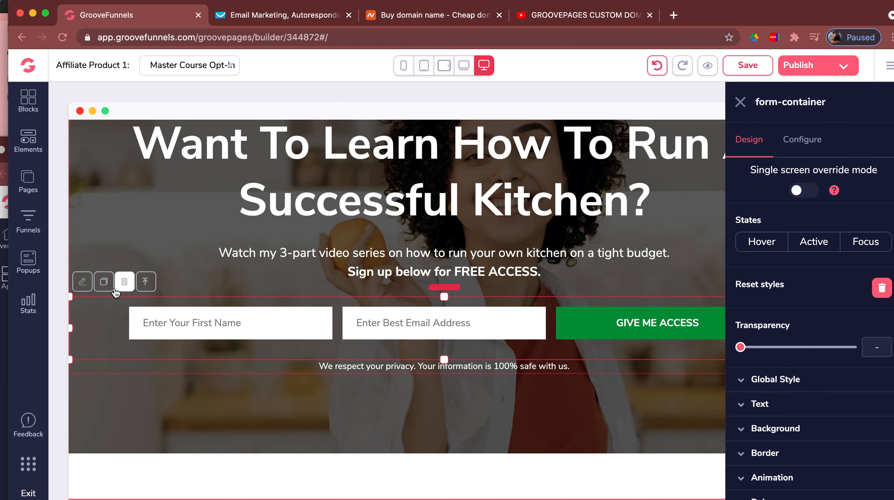
- Set the hero form action to Integration, using the Email integration and the groovefunnels_referrals list
{"action": "left_click", "coordinate": [812, 149]}
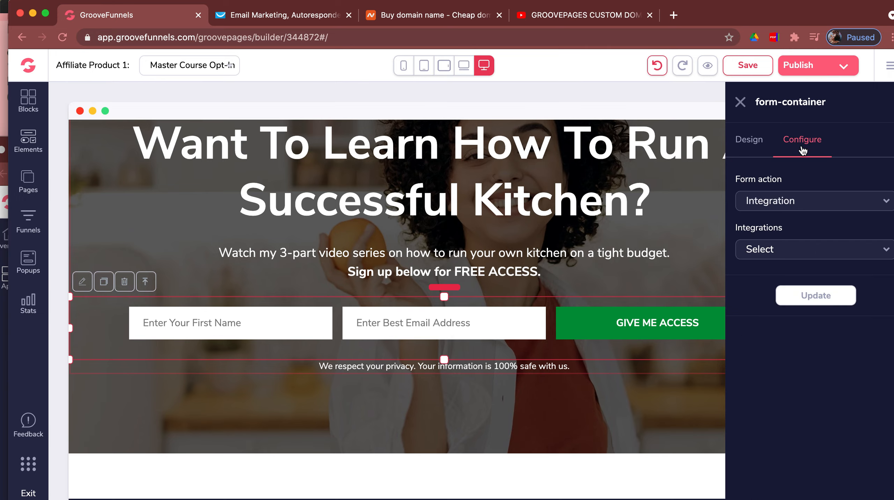
{"action": "left_click", "coordinate": [811, 209]}
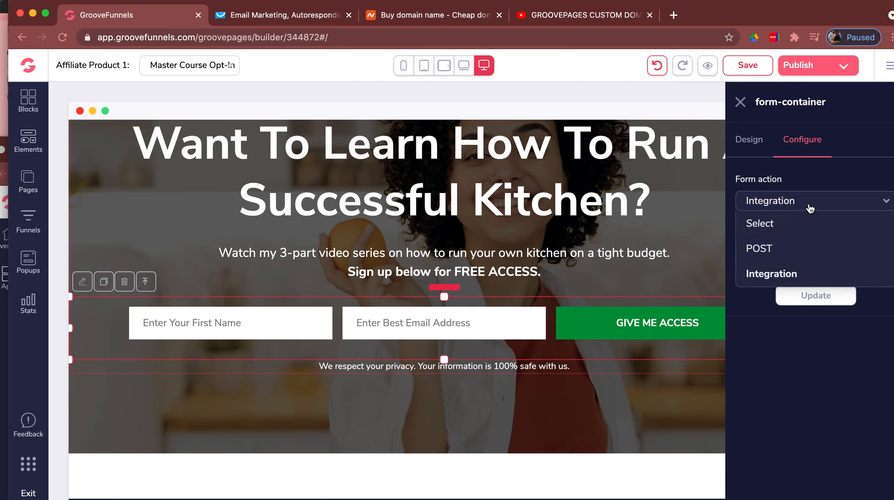
{"action": "left_click", "coordinate": [810, 209]}
{"action": "left_click", "coordinate": [807, 251]}
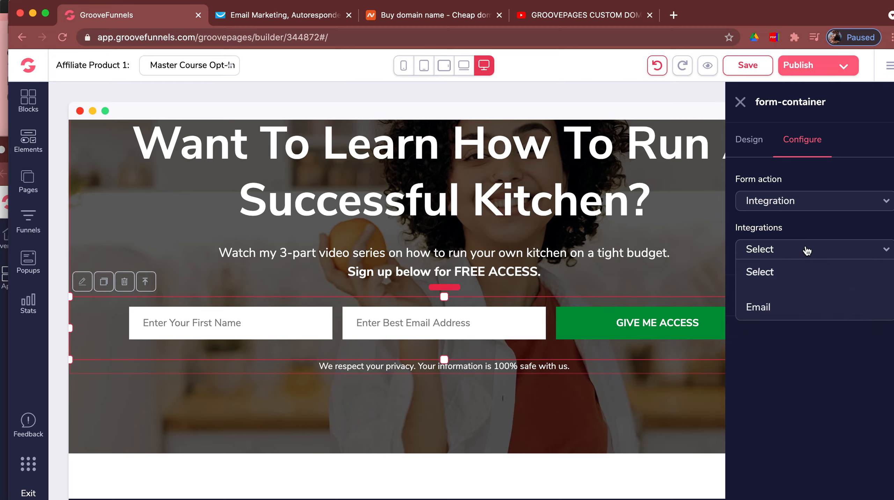
{"action": "left_click", "coordinate": [765, 315]}
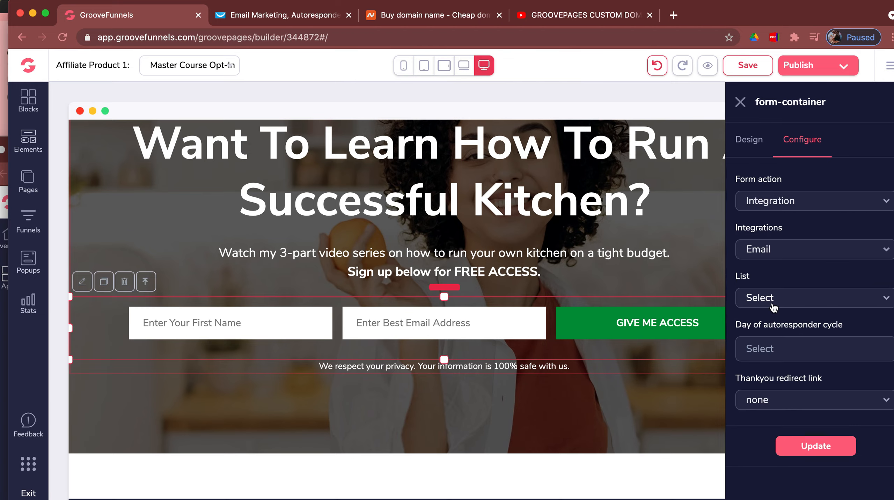
{"action": "left_click", "coordinate": [769, 301]}
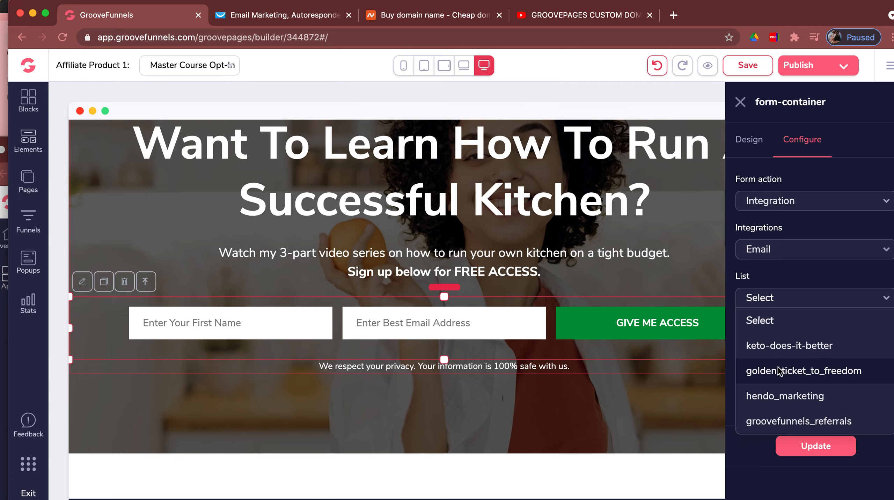
{"action": "left_click", "coordinate": [778, 423]}
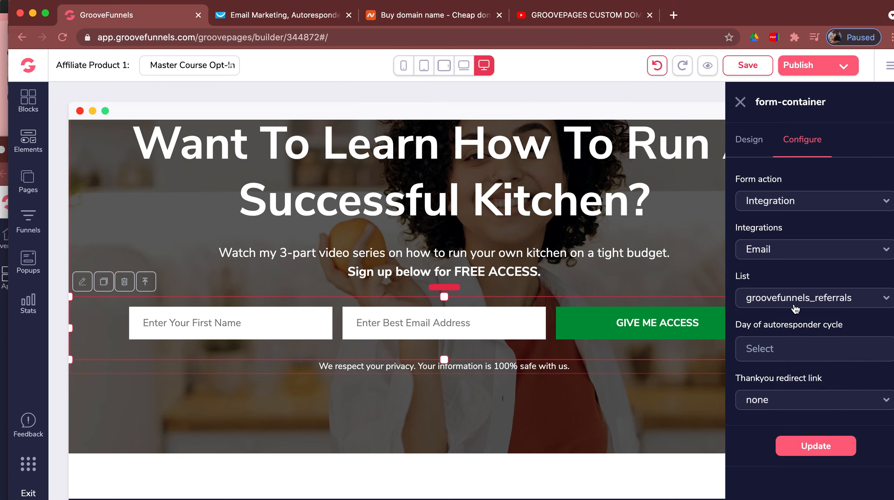
- Set autoresponder day 0 with no thank-you redirect, save with Update, and close the panel
{"action": "left_click", "coordinate": [775, 349]}
{"action": "type", "text": "1"}
{"action": "key", "text": "BackSpace"}
{"action": "type", "text": "0"}
{"action": "left_click", "coordinate": [797, 403]}
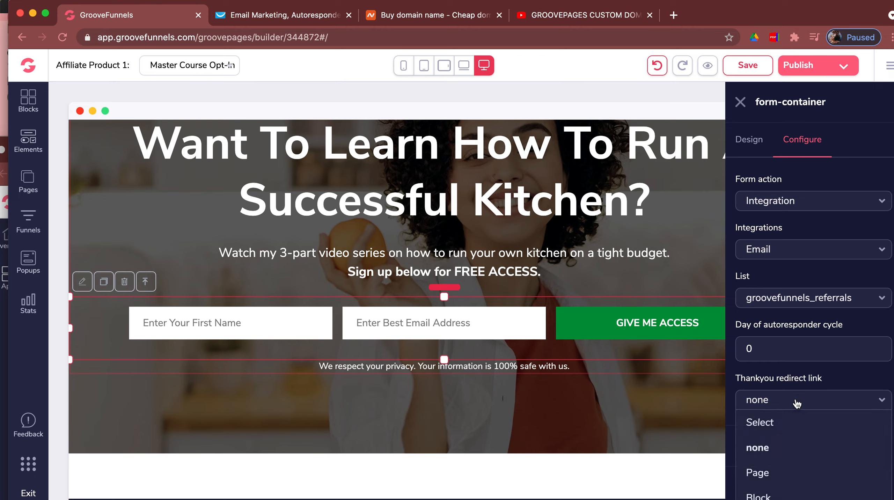
{"action": "left_click", "coordinate": [798, 444]}
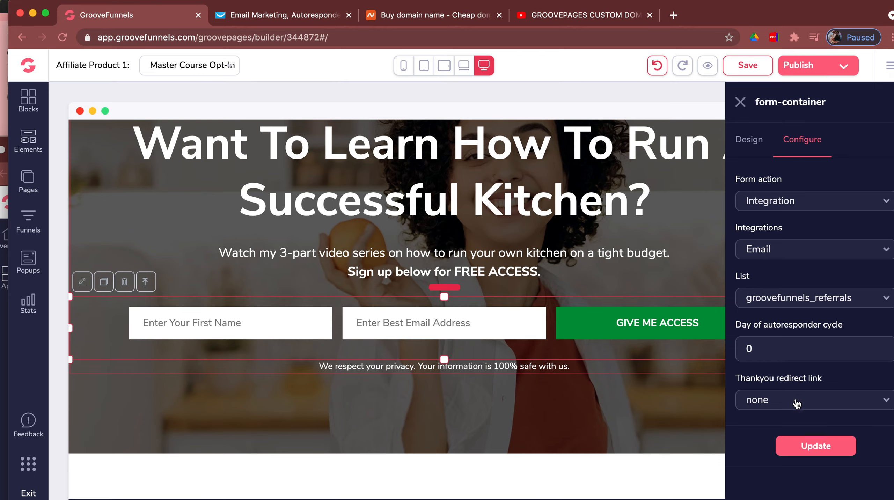
{"action": "left_click", "coordinate": [804, 449]}
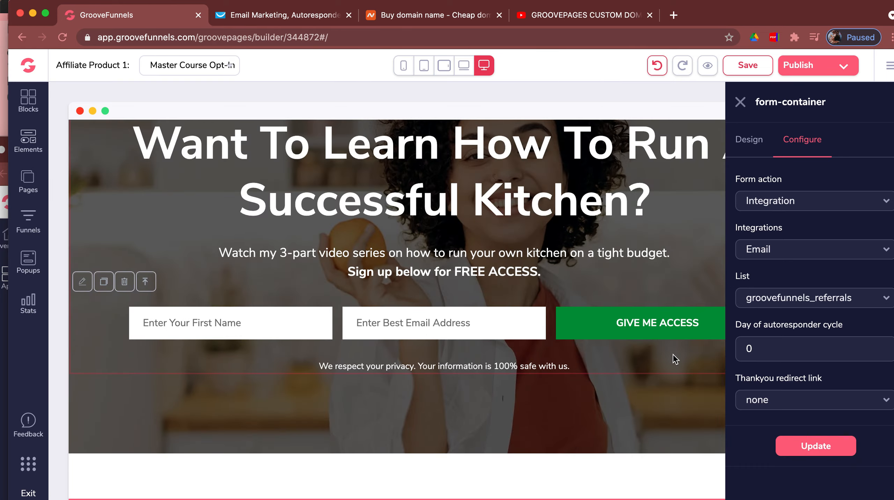
{"action": "left_click", "coordinate": [741, 102]}
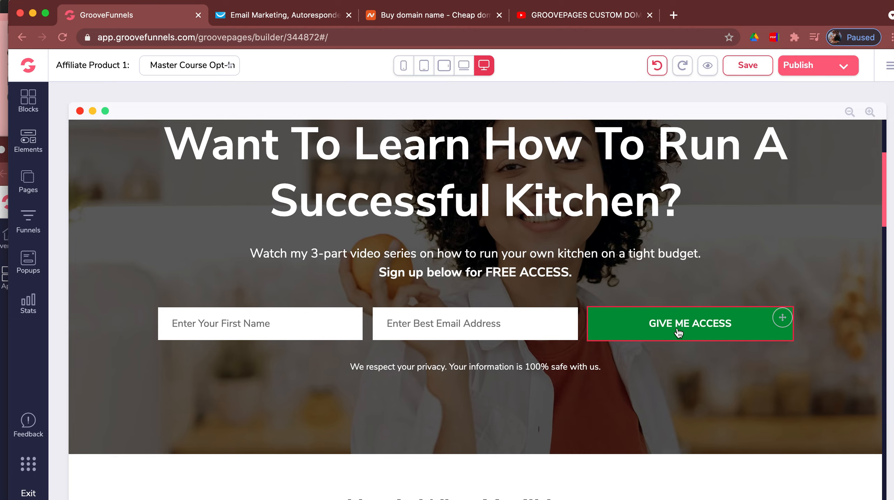
- Scroll down to the purple opt-in section under 'Become A Superstar TV Cook Today In 3 Easy Videos'
{"action": "scroll", "coordinate": [679, 333], "scroll_direction": "down", "scroll_amount": 15}
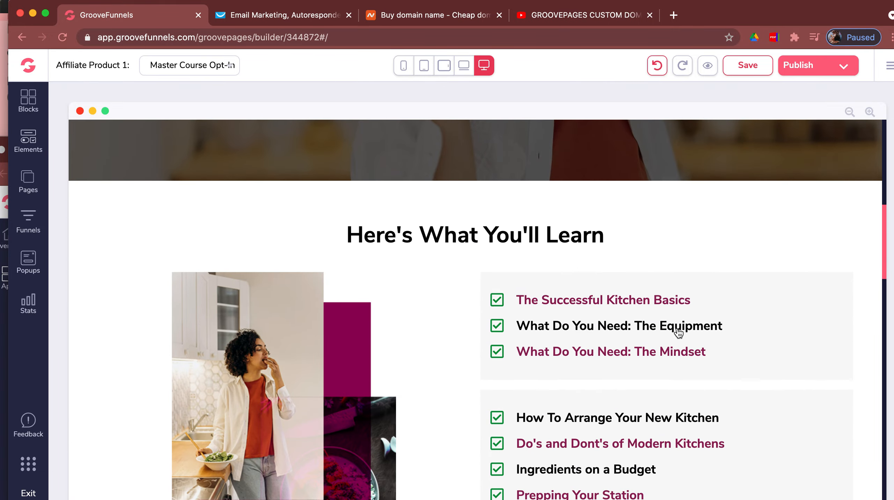
{"action": "scroll", "coordinate": [677, 329], "scroll_direction": "down", "scroll_amount": 5}
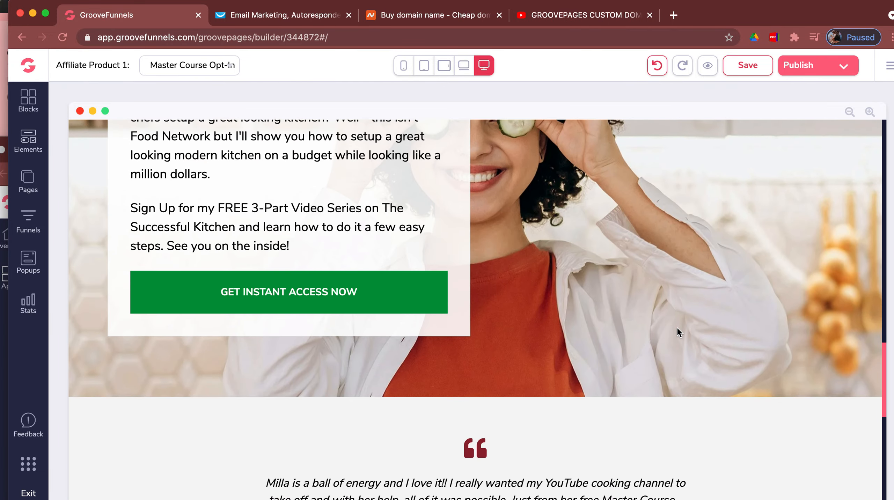
{"action": "scroll", "coordinate": [677, 329], "scroll_direction": "up", "scroll_amount": 10}
{"action": "scroll", "coordinate": [677, 327], "scroll_direction": "down", "scroll_amount": 15}
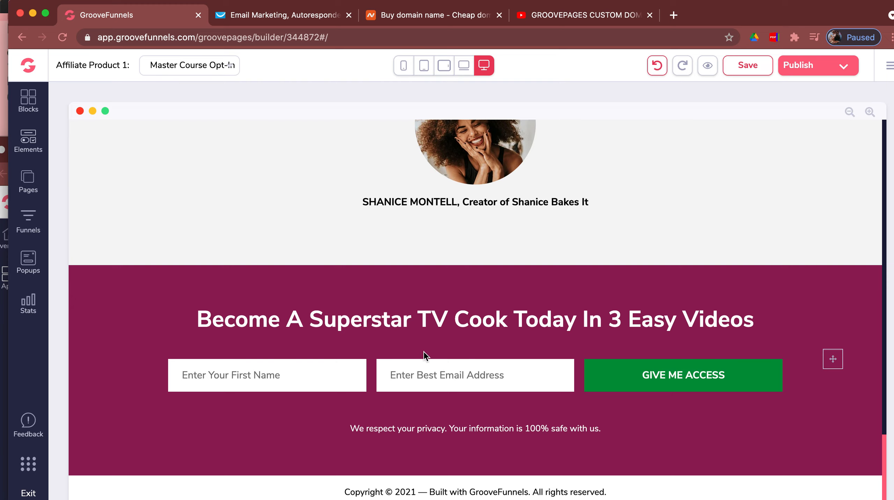
- Link the bottom sign-up form to the Email integration's groovefunnels_referrals list
{"action": "left_click", "coordinate": [374, 349]}
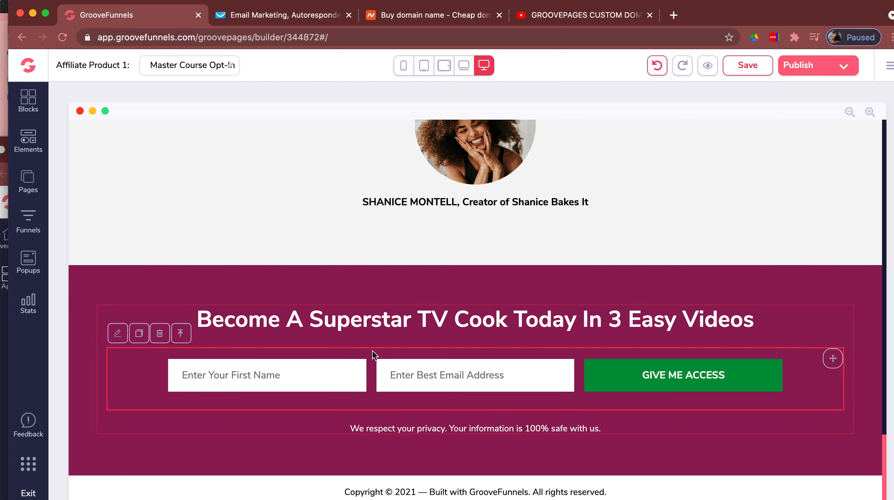
{"action": "left_click", "coordinate": [117, 333]}
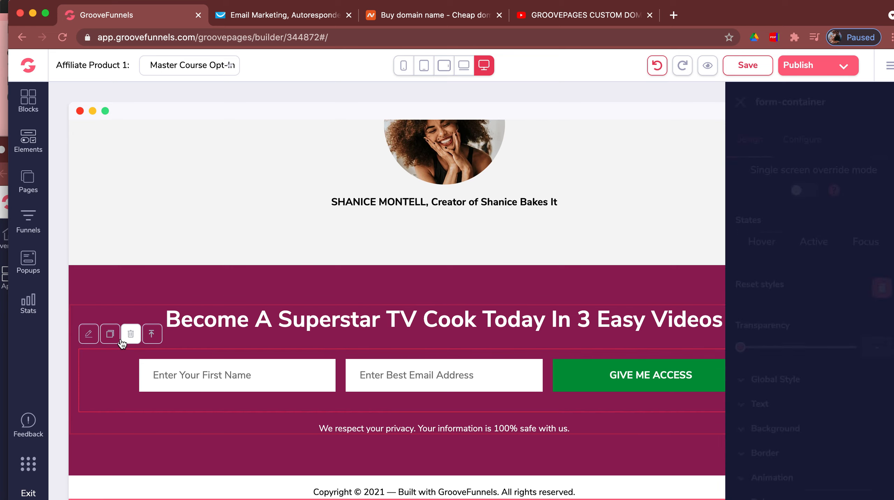
{"action": "left_click", "coordinate": [805, 142]}
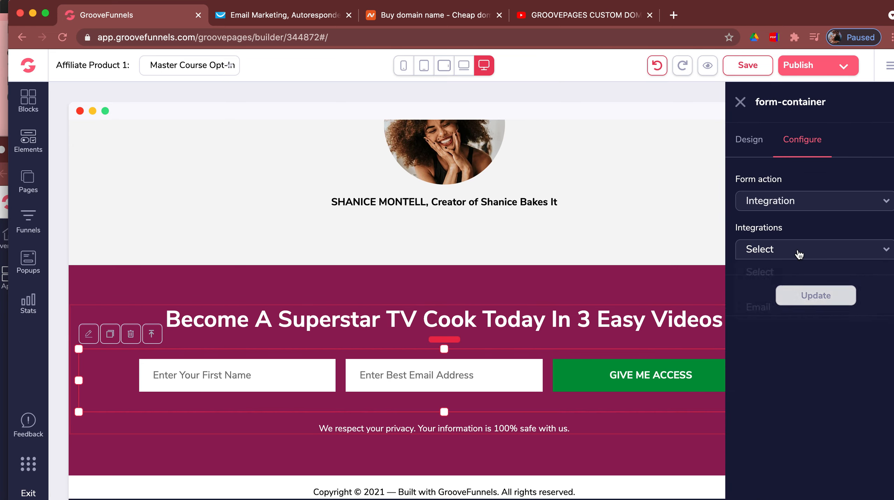
{"action": "left_click", "coordinate": [800, 253]}
{"action": "left_click", "coordinate": [729, 304]}
{"action": "left_click", "coordinate": [783, 306]}
{"action": "left_click", "coordinate": [784, 420]}
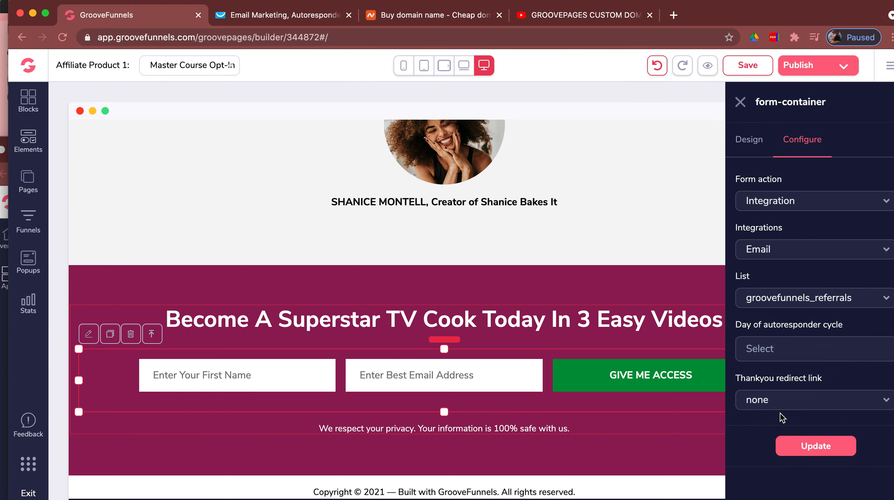
- Set the autoresponder cycle start day to 0, save with Update, and close the panel
{"action": "left_click", "coordinate": [774, 347]}
{"action": "type", "text": "0"}
{"action": "left_click", "coordinate": [786, 444]}
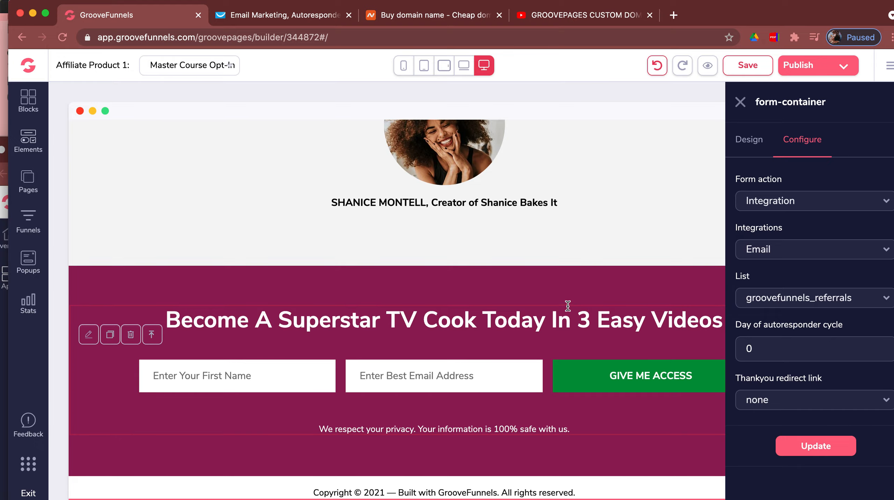
{"action": "left_click", "coordinate": [742, 103]}
- Set the GET INSTANT ACCESS NOW button's Link To to Popup; its popup list is still empty
{"action": "scroll", "coordinate": [644, 335], "scroll_direction": "up", "scroll_amount": 10}
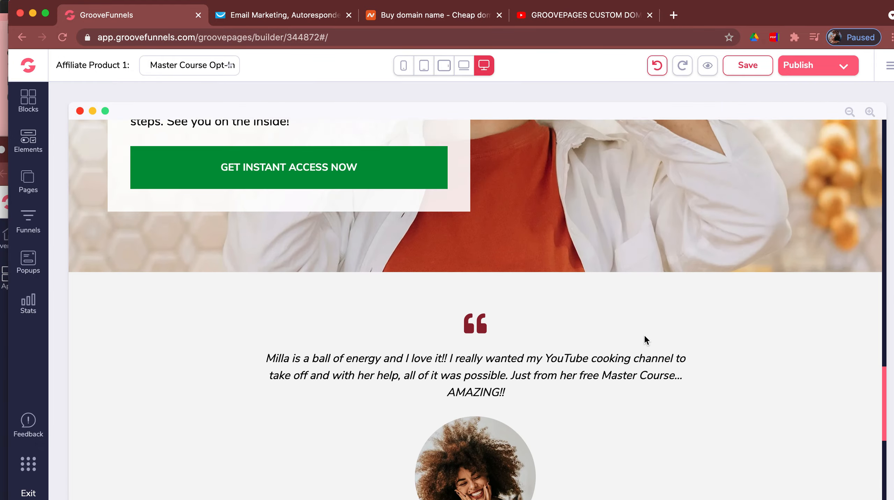
{"action": "scroll", "coordinate": [644, 335], "scroll_direction": "down", "scroll_amount": 8}
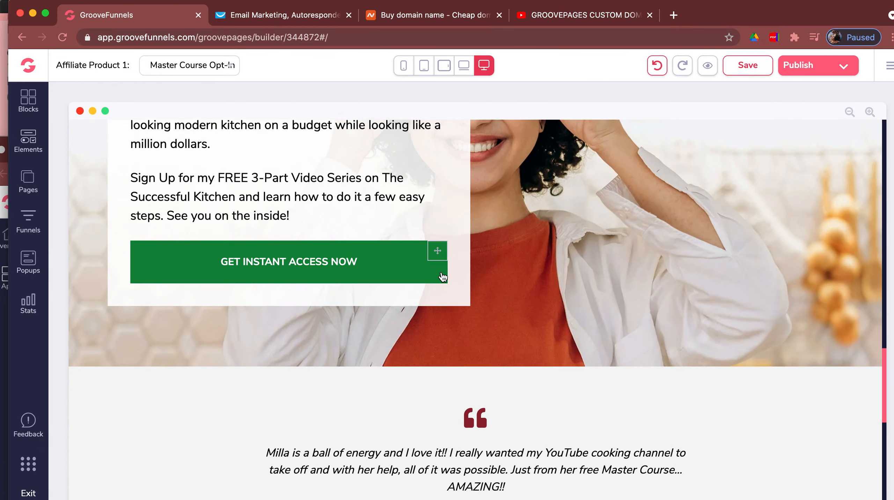
{"action": "mouse_move", "coordinate": [350, 279]}
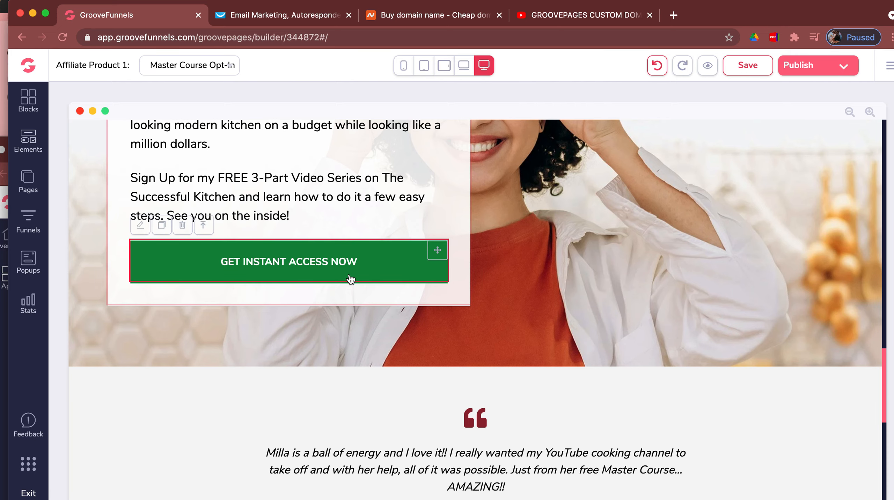
{"action": "left_click", "coordinate": [141, 228]}
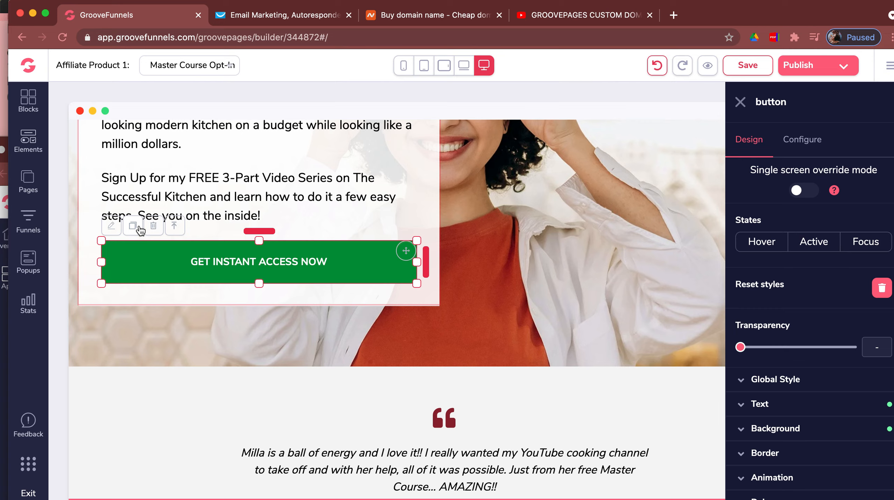
{"action": "left_click", "coordinate": [805, 140]}
{"action": "left_click", "coordinate": [794, 262]}
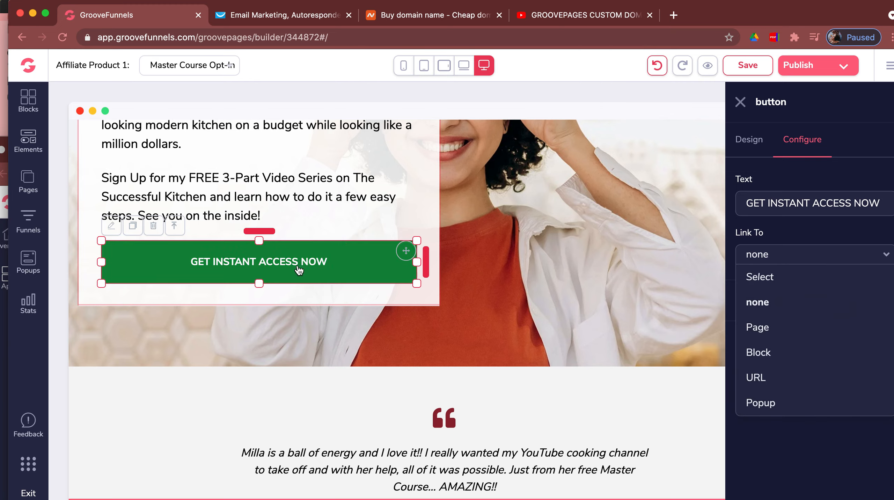
{"action": "left_click", "coordinate": [782, 403]}
{"action": "left_click", "coordinate": [778, 308]}
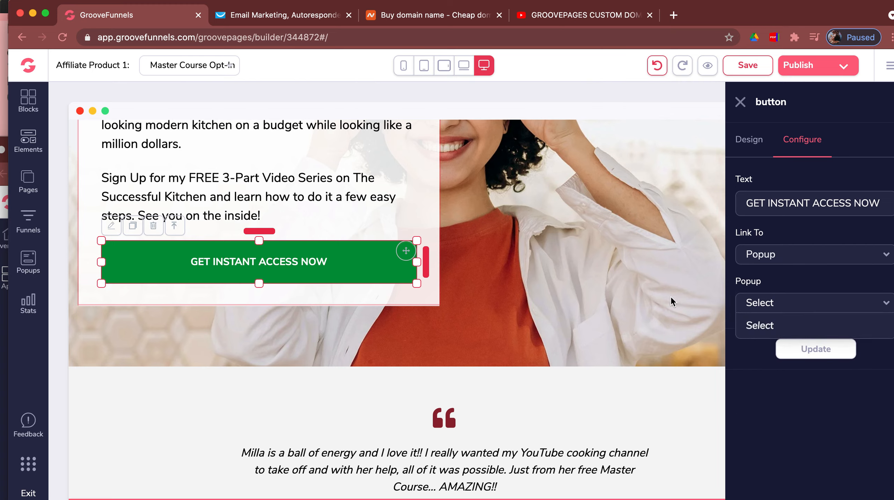
{"action": "left_click", "coordinate": [621, 317]}
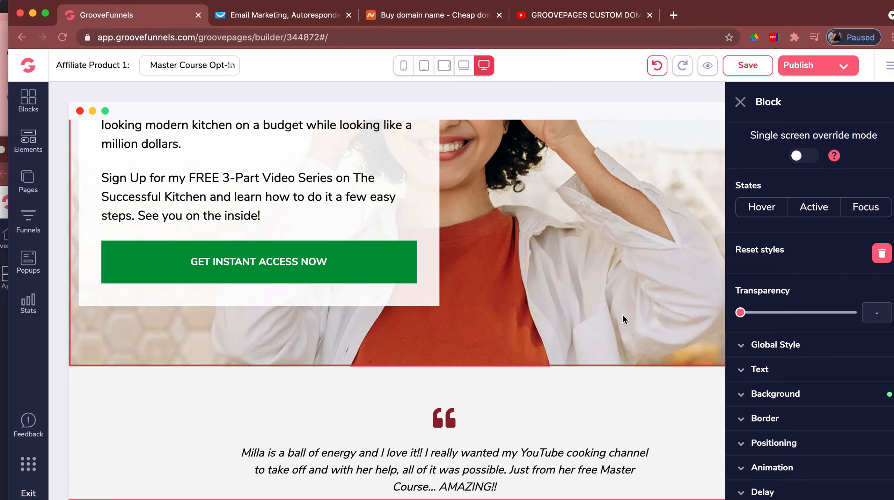
- Create Popup 1 (Standard type, shown on Master Course Opt-In) from the first newsletter template
{"action": "left_click", "coordinate": [28, 264]}
{"action": "left_click", "coordinate": [107, 238]}
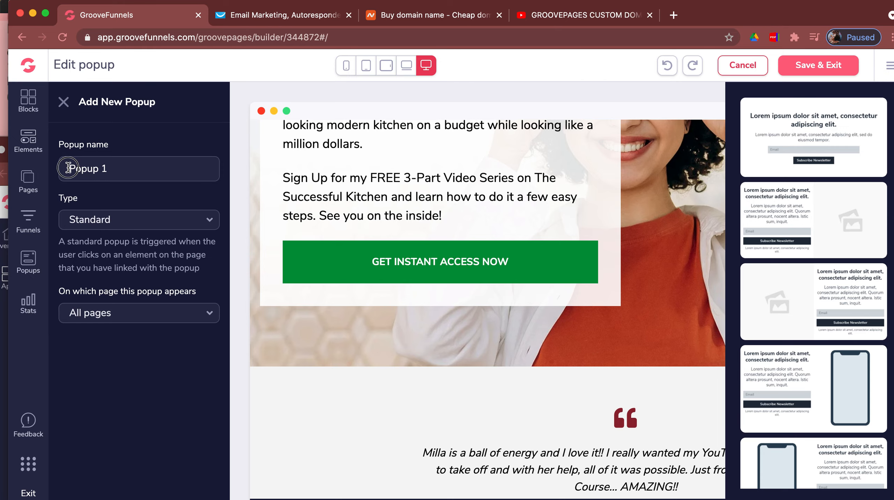
{"action": "left_click_drag", "start_coordinate": [110, 172], "coordinate": [72, 173]}
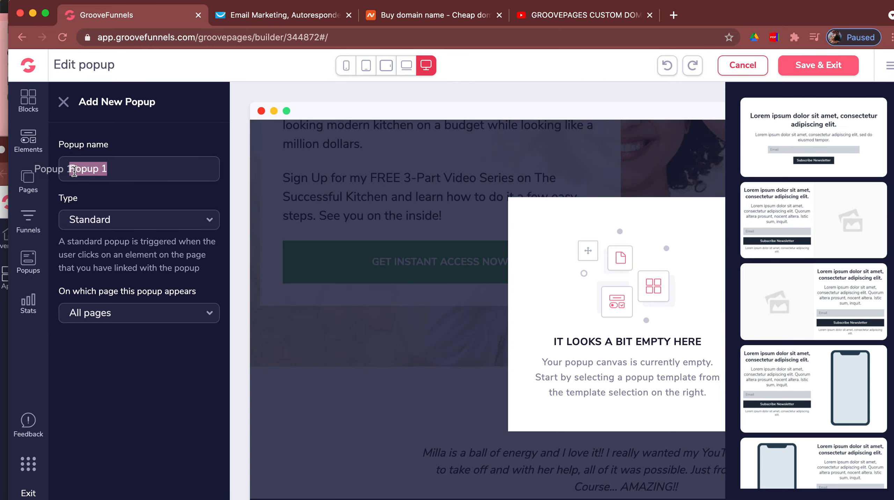
{"action": "left_click", "coordinate": [138, 224]}
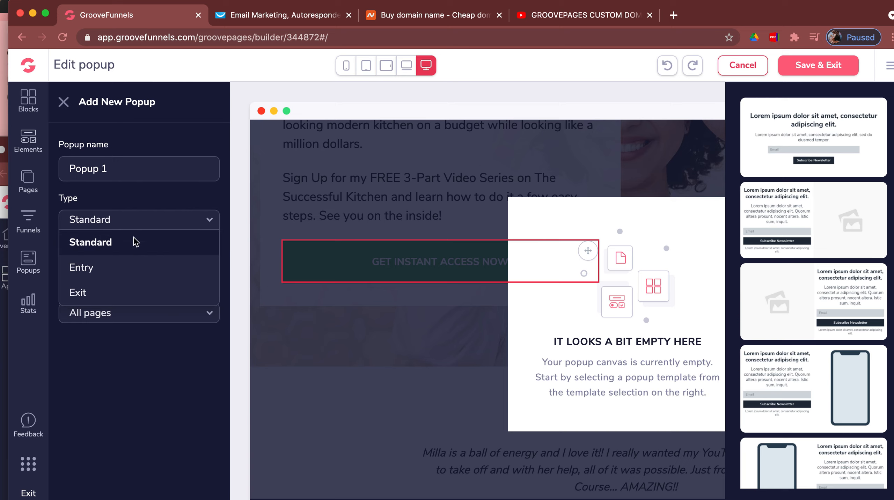
{"action": "left_click", "coordinate": [143, 226]}
{"action": "left_click", "coordinate": [145, 316]}
{"action": "left_click", "coordinate": [145, 361]}
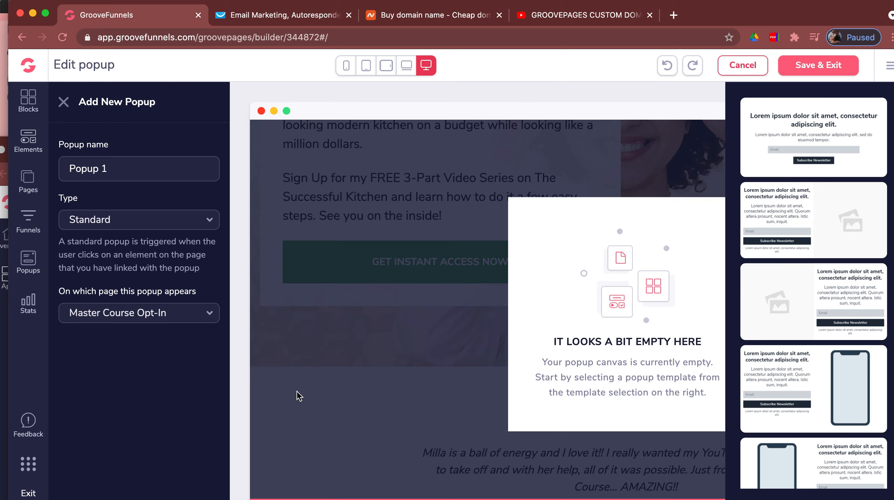
{"action": "left_click", "coordinate": [853, 156]}
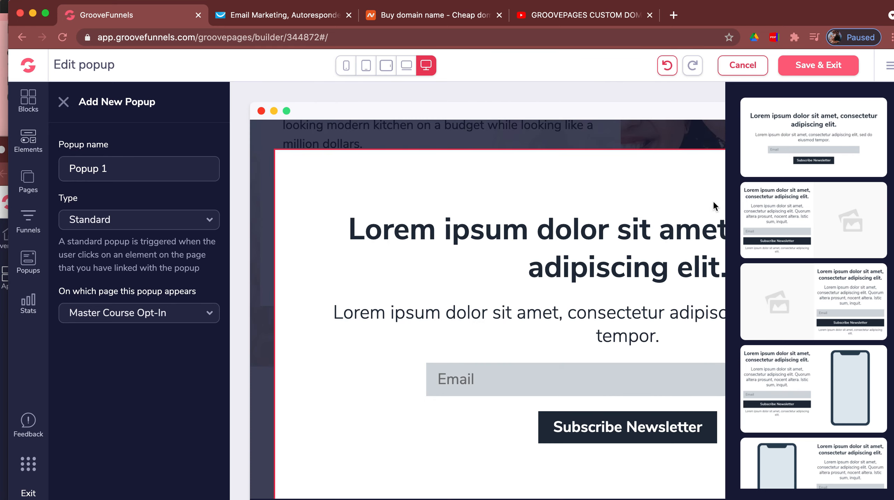
- Replace the popup heading with 'Enter your info to getaccess'
{"action": "left_click", "coordinate": [627, 231]}
{"action": "type", "text": "Click"}
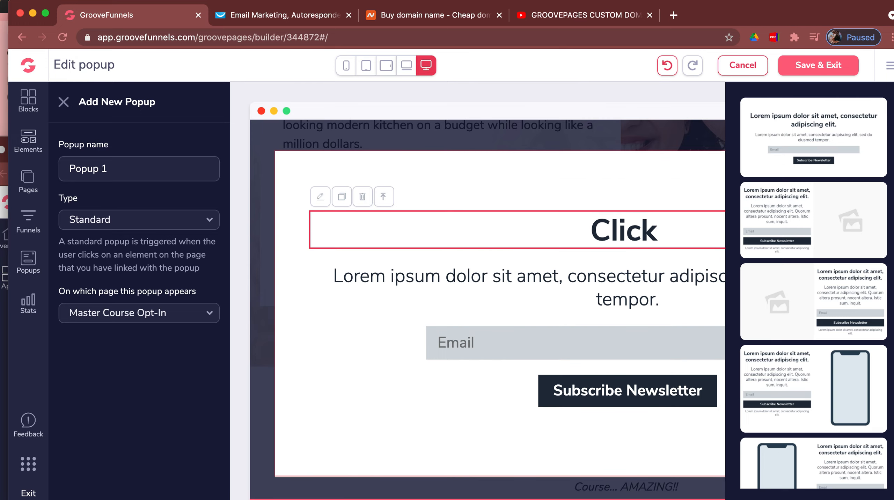
{"action": "key", "text": "BackSpace"}
{"action": "key", "text": "BackSpace"}
{"action": "key", "text": "BackSpace"}
{"action": "key", "text": "BackSpace"}
{"action": "key", "text": "BackSpace"}
{"action": "type", "text": "Enter your info"}
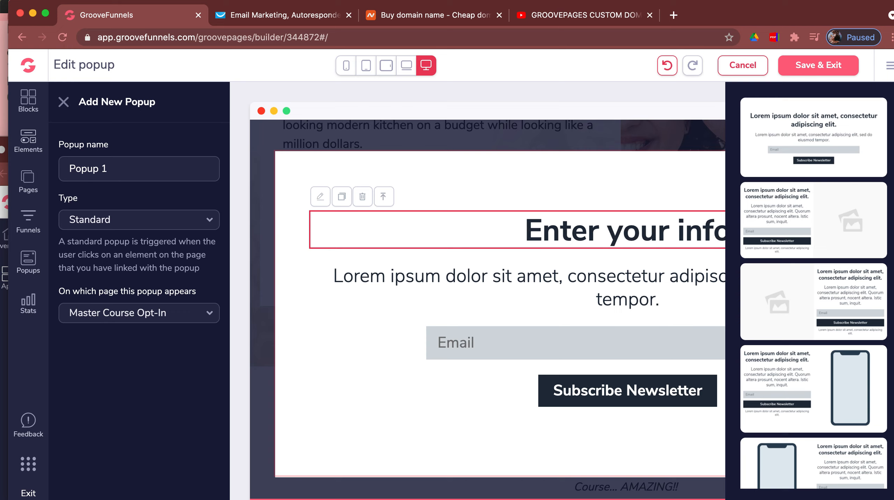
{"action": "type", "text": " to g"}
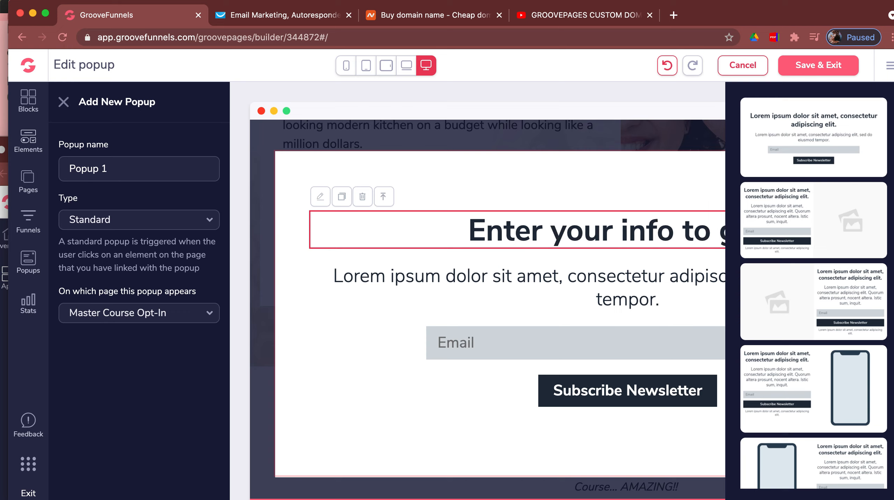
{"action": "type", "text": "etaccess"}
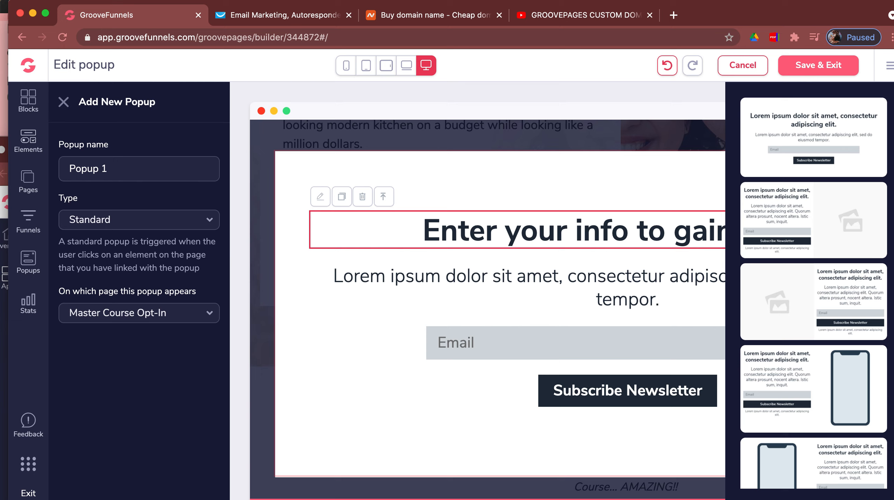
{"action": "left_click", "coordinate": [522, 202]}
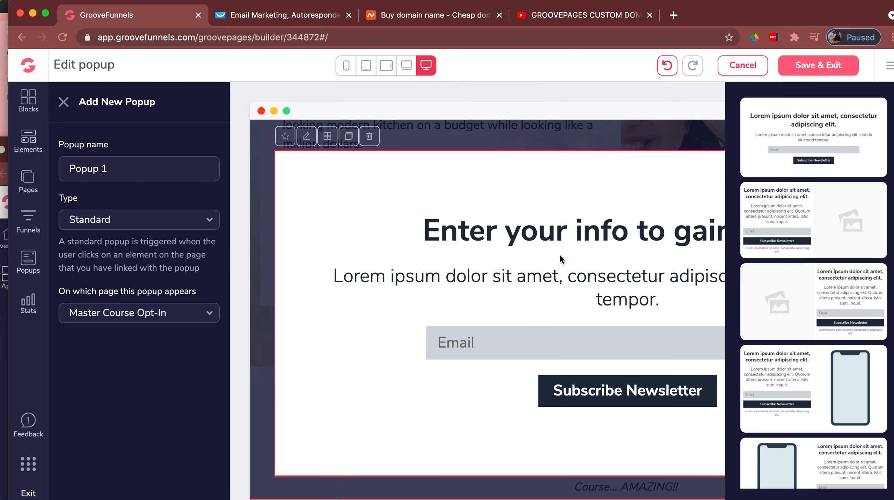
- Duplicate the popup's Email field and open settings for the upper Email field
{"action": "left_click", "coordinate": [540, 342]}
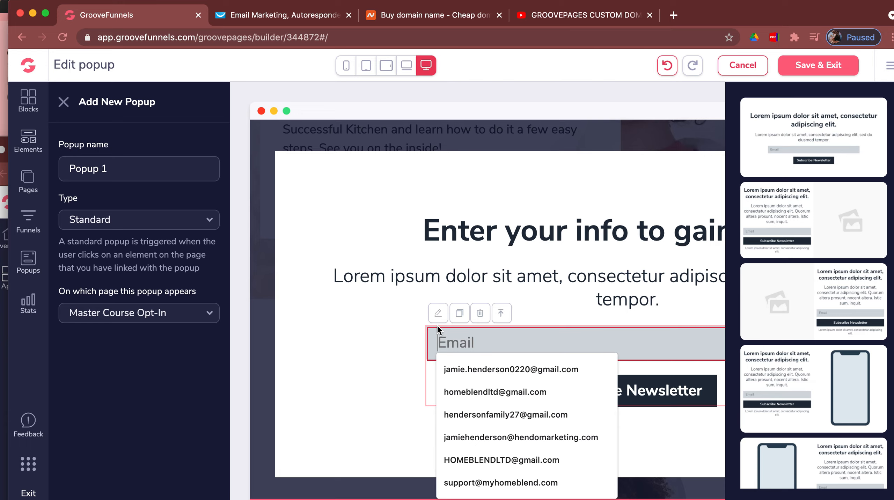
{"action": "left_click", "coordinate": [459, 314]}
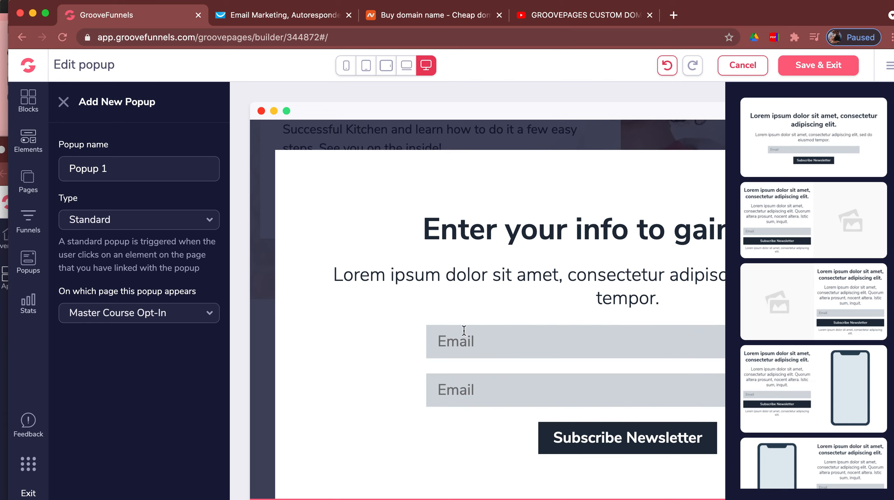
{"action": "left_click", "coordinate": [463, 329]}
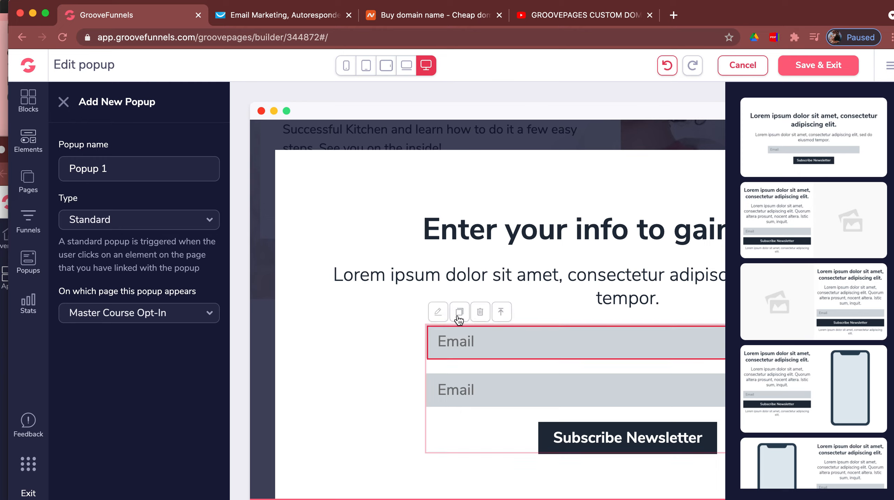
{"action": "left_click", "coordinate": [477, 346]}
{"action": "left_click", "coordinate": [575, 305]}
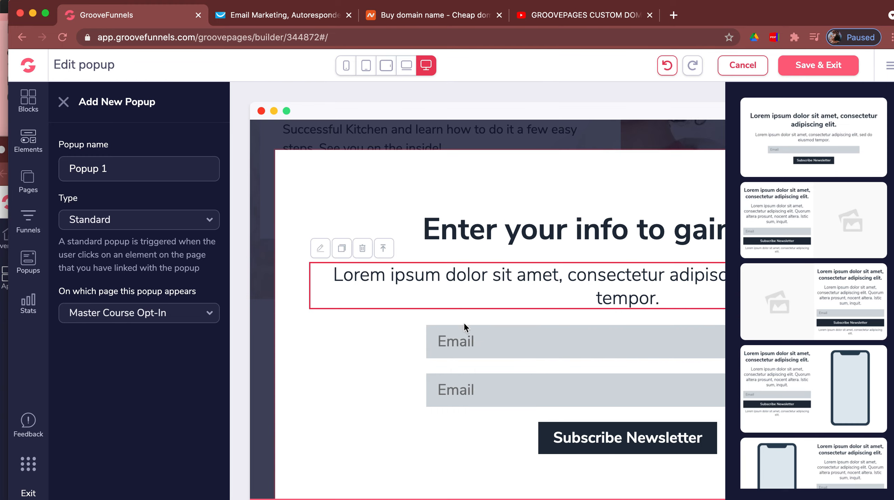
{"action": "left_click", "coordinate": [455, 337]}
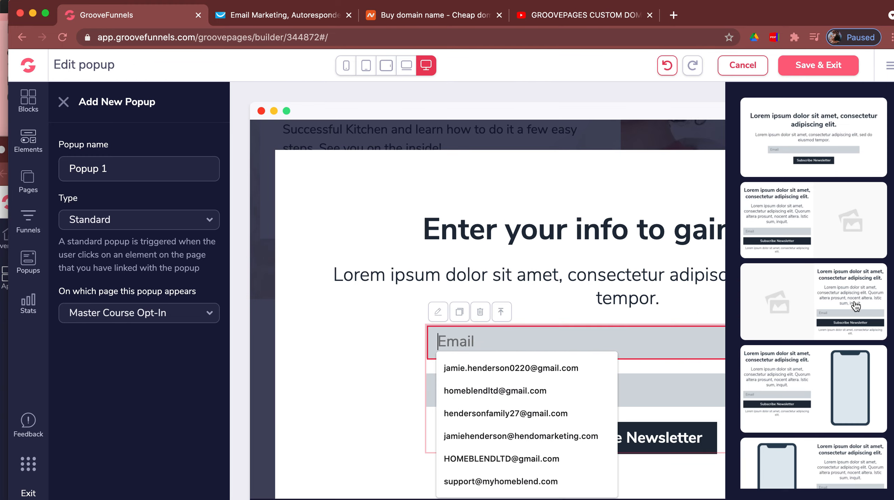
{"action": "left_click", "coordinate": [440, 312]}
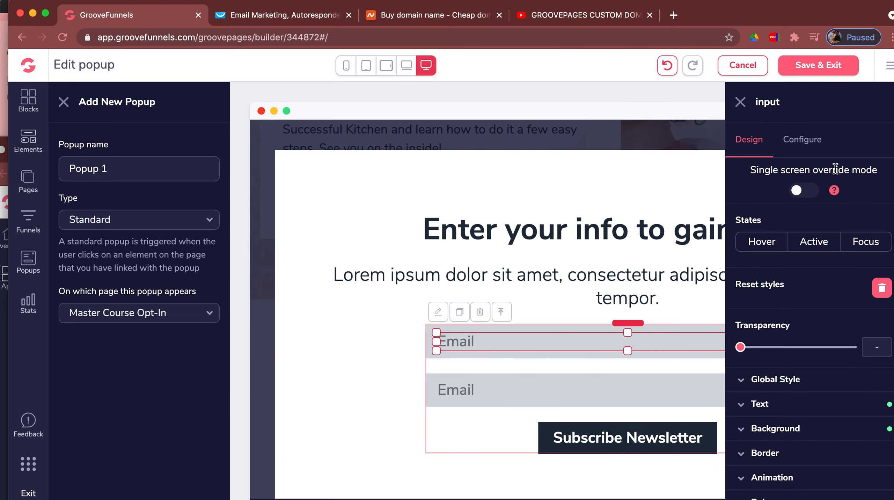
- Rename the upper field's input name to 'name' with placeholder 'First Name'
{"action": "left_click", "coordinate": [802, 140]}
{"action": "left_click_drag", "start_coordinate": [787, 266], "coordinate": [737, 257]}
{"action": "type", "text": "name"}
{"action": "key", "text": "Tab"}
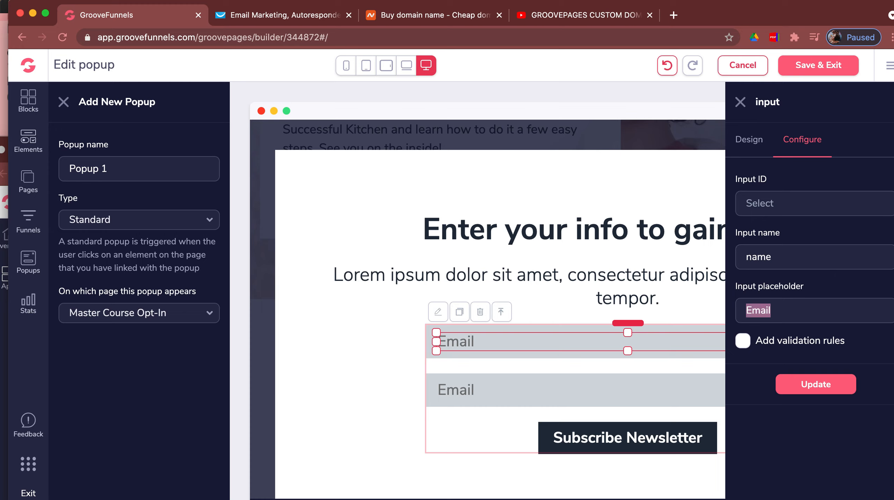
{"action": "type", "text": "First Name"}
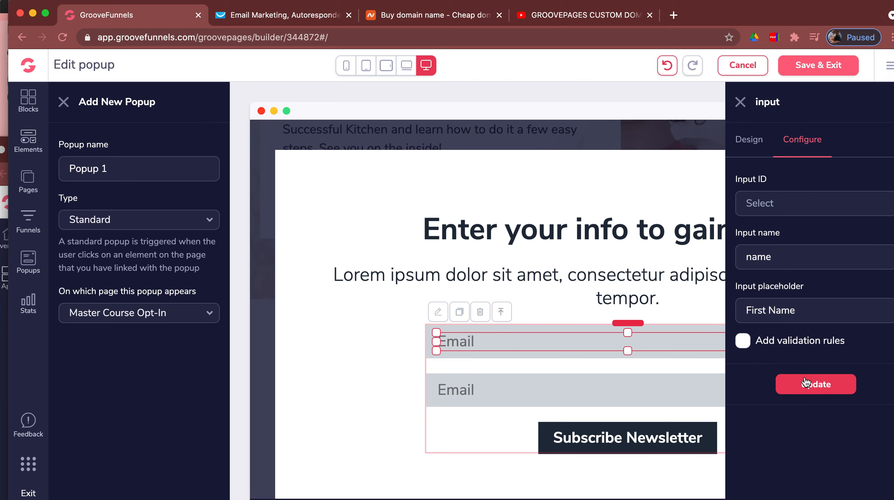
{"action": "left_click", "coordinate": [815, 391]}
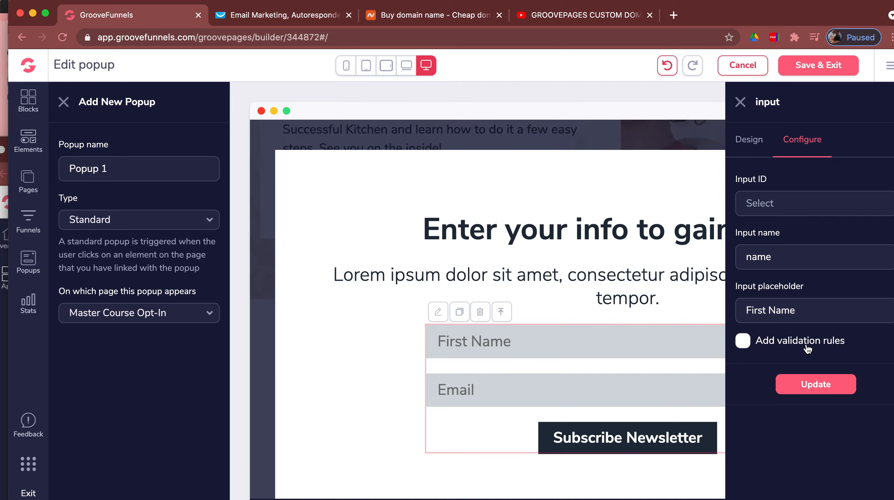
- Give the First Name field validation with input type text and make it required
{"action": "left_click", "coordinate": [743, 341]}
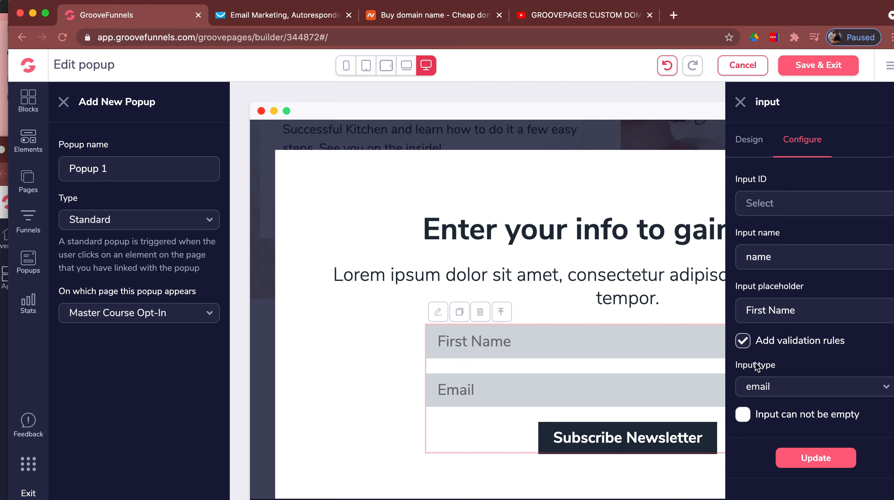
{"action": "left_click", "coordinate": [766, 392]}
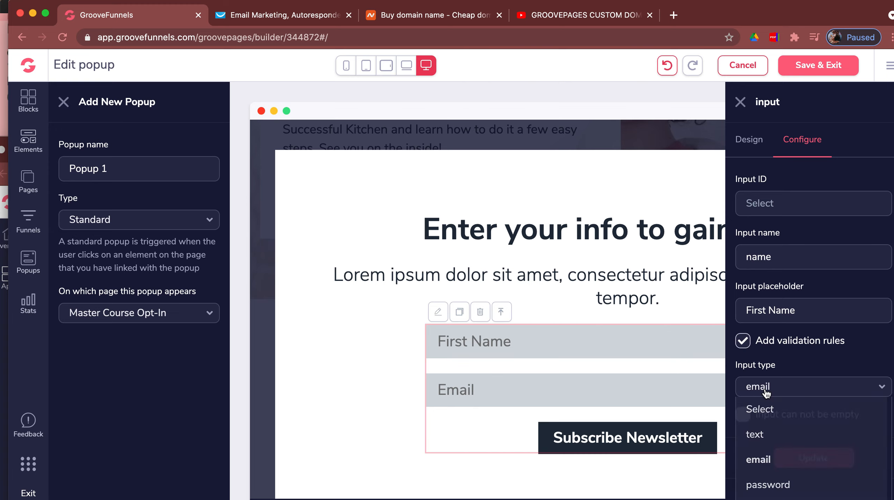
{"action": "left_click", "coordinate": [766, 392]}
{"action": "left_click", "coordinate": [767, 393]}
{"action": "scroll", "coordinate": [767, 438], "scroll_direction": "down", "scroll_amount": 3}
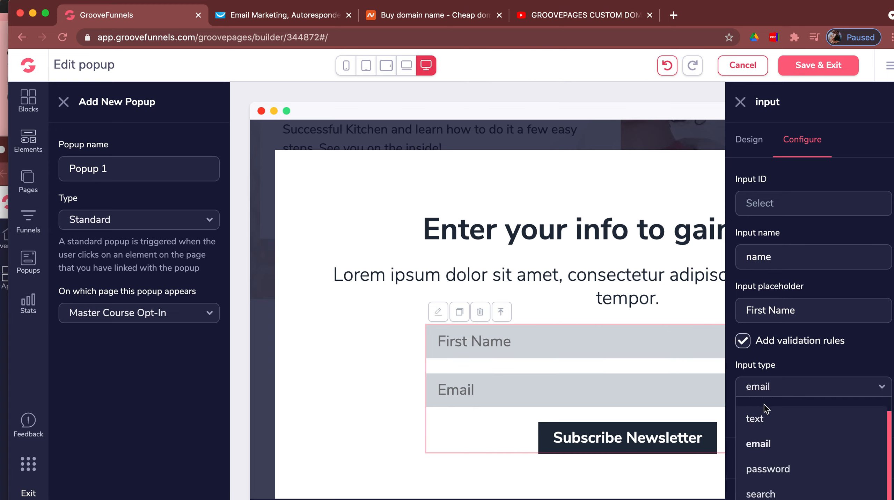
{"action": "left_click", "coordinate": [758, 389]}
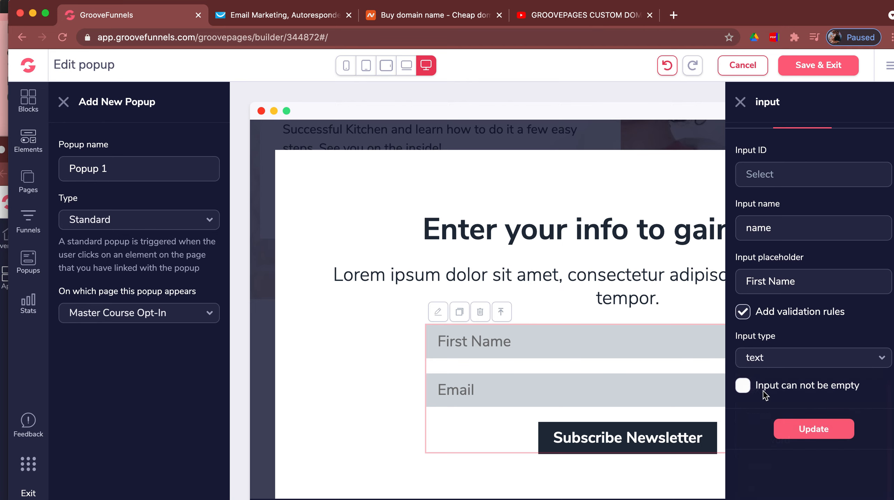
{"action": "left_click", "coordinate": [743, 415]}
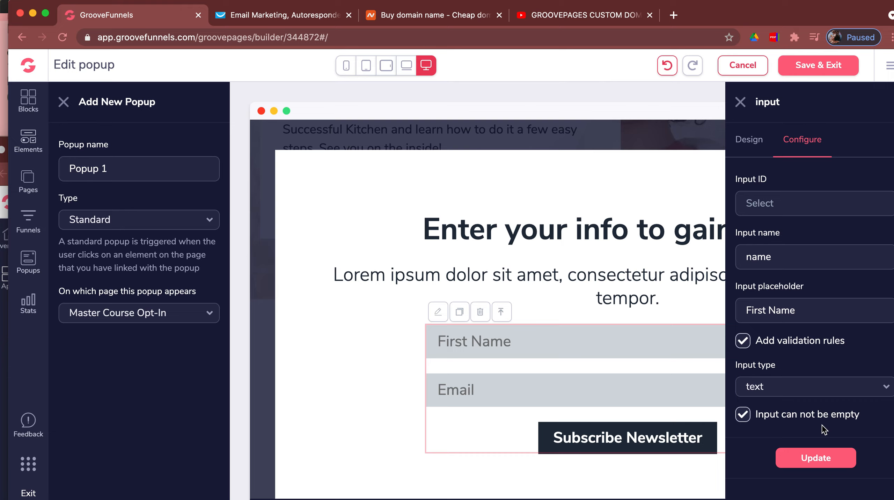
{"action": "left_click", "coordinate": [808, 458]}
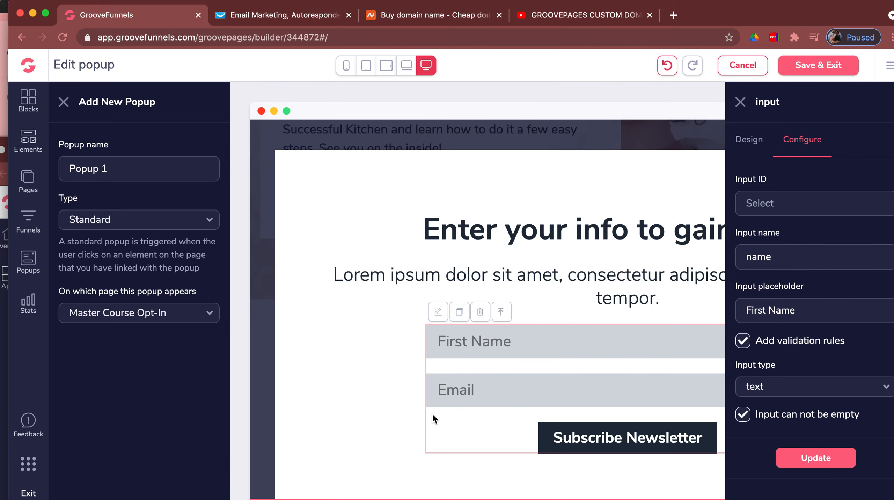
- Turn on validation for the Email field and make it required
{"action": "left_click", "coordinate": [456, 396]}
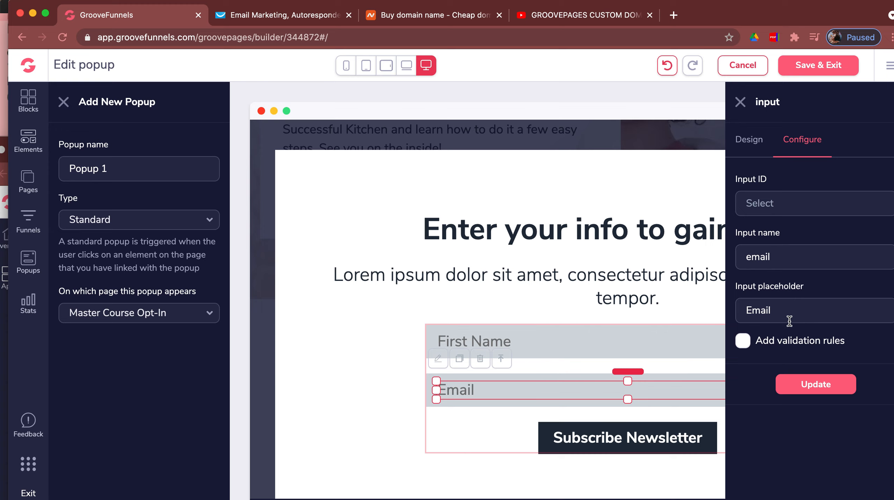
{"action": "left_click", "coordinate": [743, 344]}
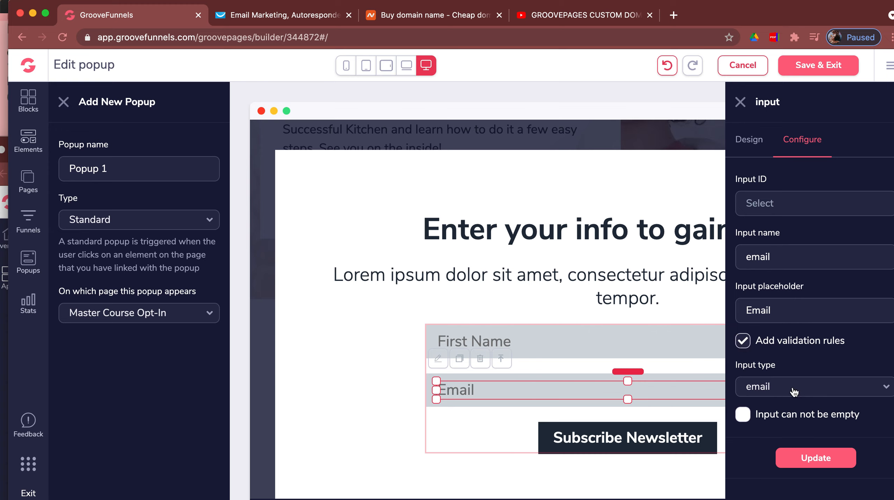
{"action": "left_click", "coordinate": [742, 415]}
{"action": "left_click", "coordinate": [803, 456]}
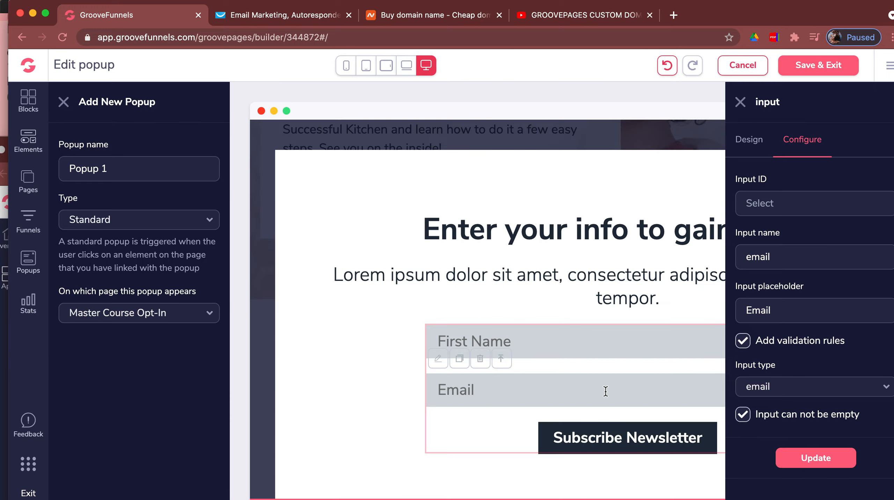
- Change the Subscribe Newsletter button text to 'Gain Access', keep Submit action, and Save & Exit
{"action": "left_click", "coordinate": [741, 102]}
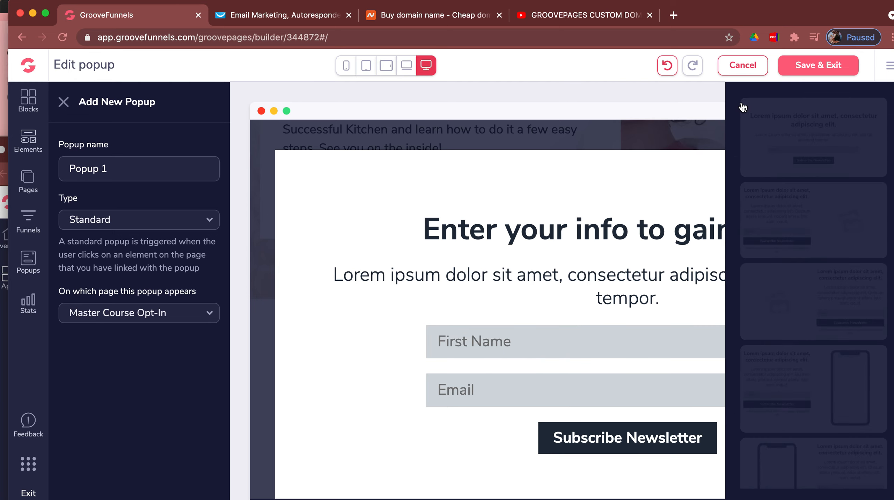
{"action": "left_click", "coordinate": [650, 440]}
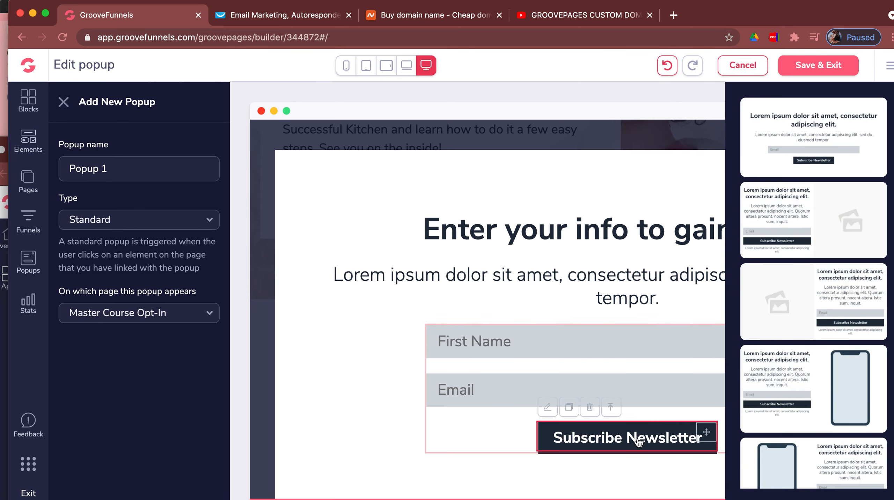
{"action": "left_click", "coordinate": [548, 413]}
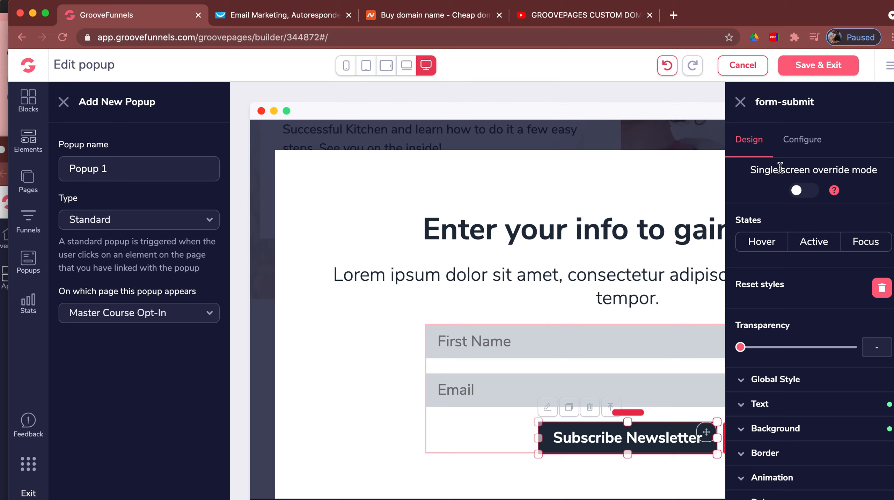
{"action": "left_click", "coordinate": [805, 151]}
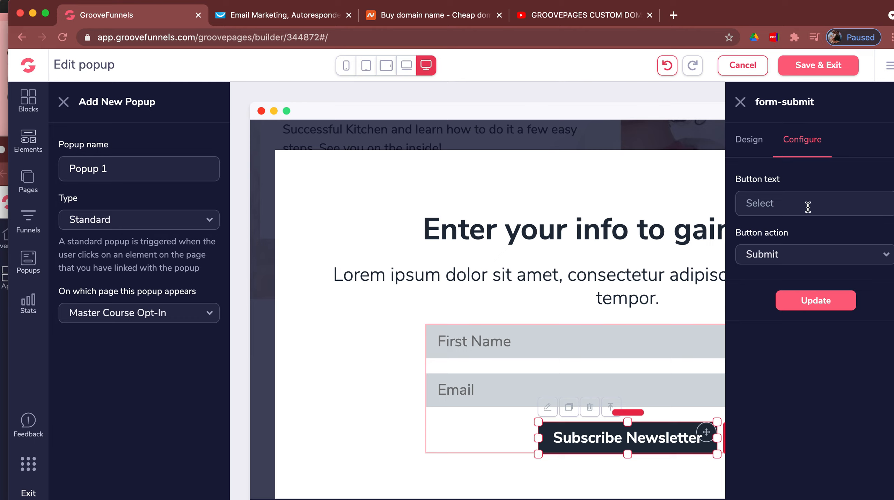
{"action": "type", "text": "Gain Access"}
{"action": "left_click", "coordinate": [794, 257]}
{"action": "left_click", "coordinate": [795, 257]}
{"action": "left_click", "coordinate": [803, 301]}
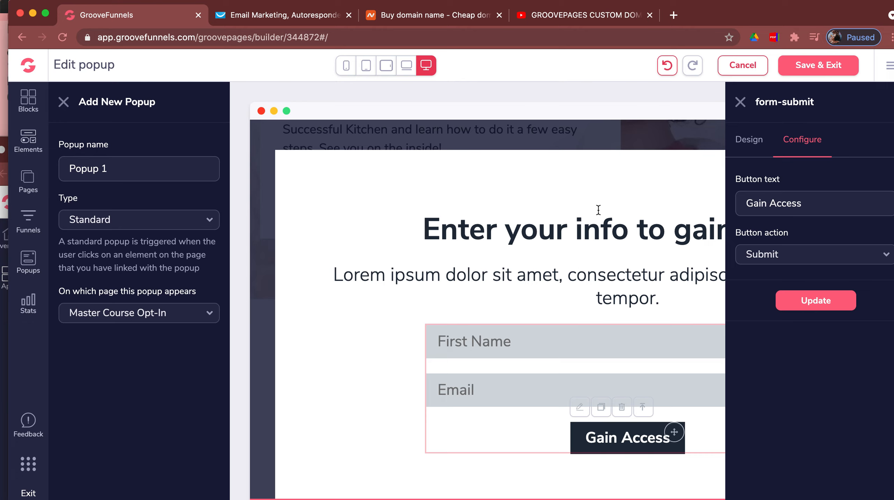
{"action": "left_click", "coordinate": [833, 69]}
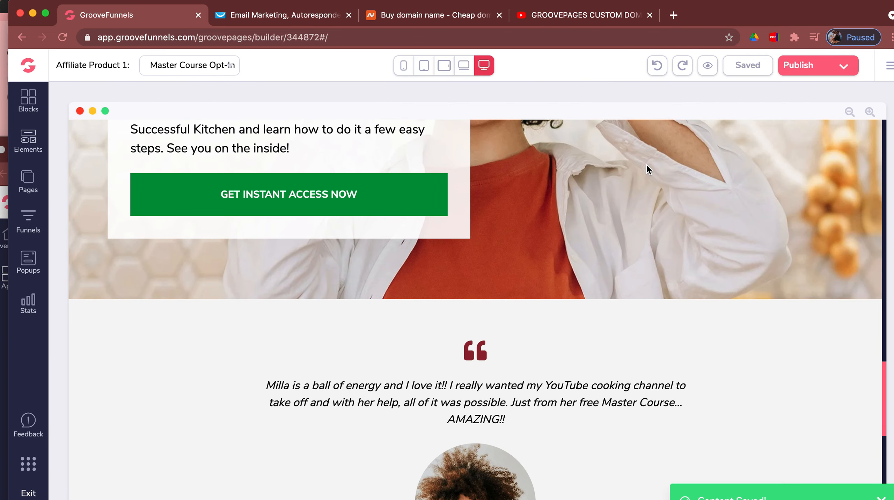
- Link the GET INSTANT ACCESS NOW button to Popup 1 and apply the change
{"action": "left_click", "coordinate": [362, 205]}
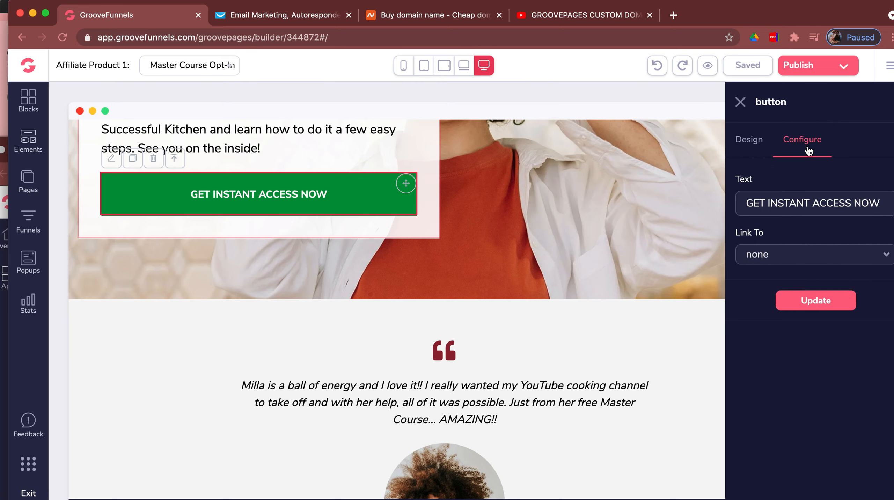
{"action": "left_click", "coordinate": [840, 262]}
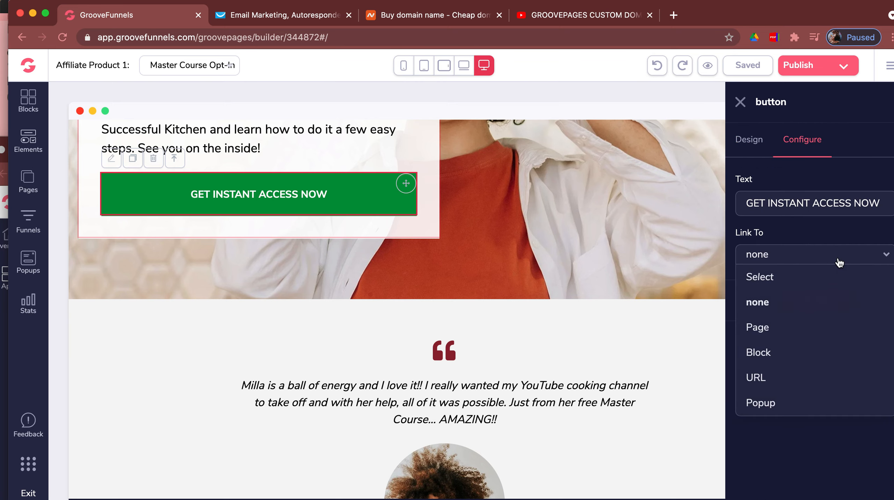
{"action": "left_click", "coordinate": [793, 402]}
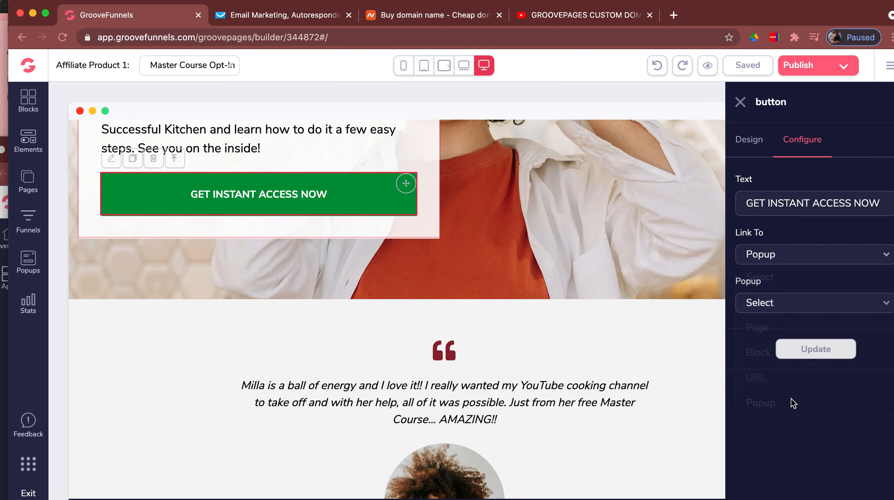
{"action": "left_click", "coordinate": [801, 308]}
{"action": "left_click", "coordinate": [785, 349]}
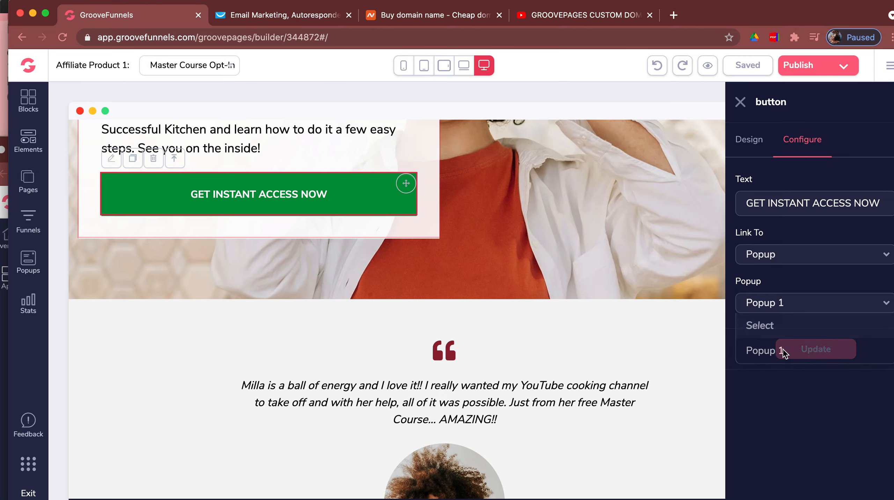
{"action": "left_click", "coordinate": [805, 350]}
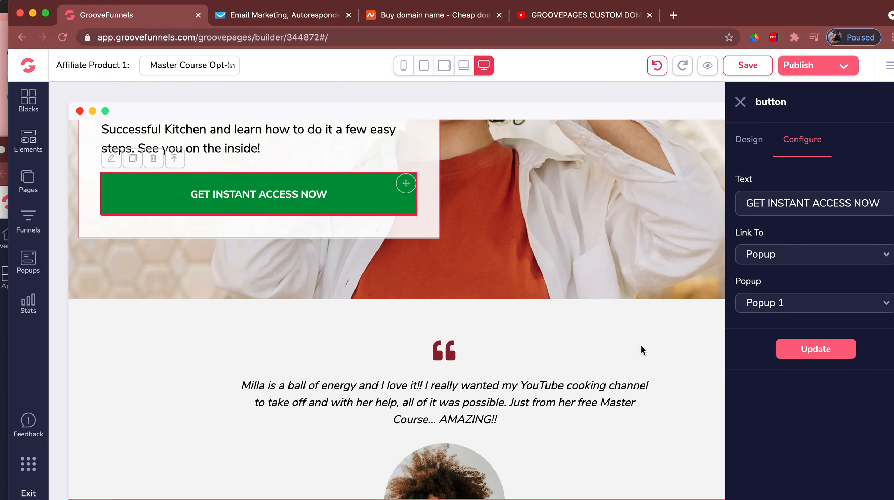
{"action": "left_click", "coordinate": [644, 347]}
{"action": "scroll", "coordinate": [644, 347], "scroll_direction": "down", "scroll_amount": 6}
{"action": "scroll", "coordinate": [645, 351], "scroll_direction": "up", "scroll_amount": 1}
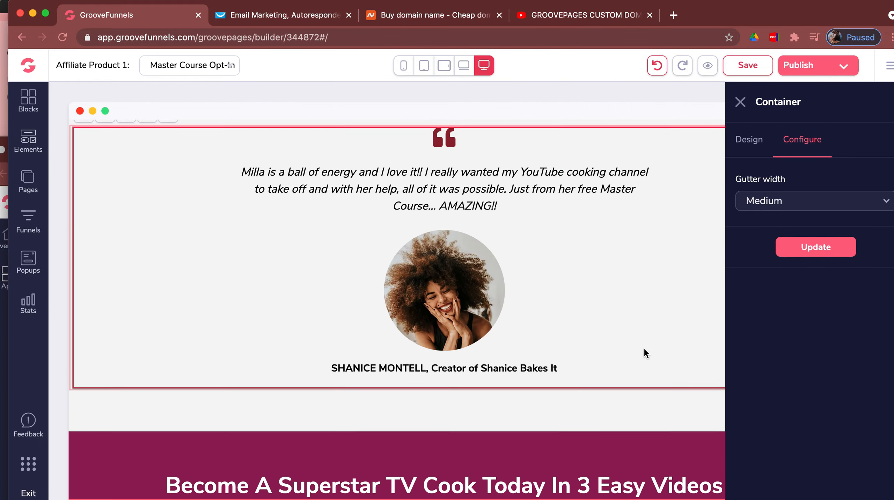
{"action": "left_click", "coordinate": [740, 102]}
{"action": "left_click", "coordinate": [474, 322]}
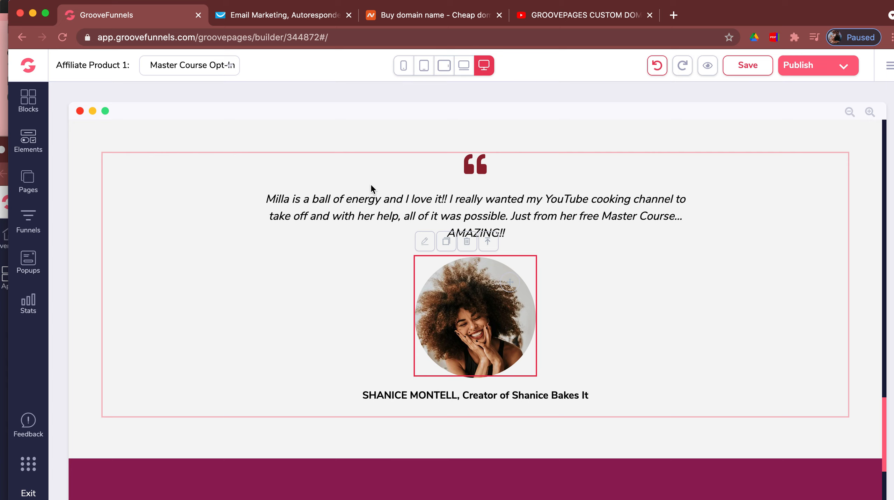
{"action": "left_click", "coordinate": [425, 246]}
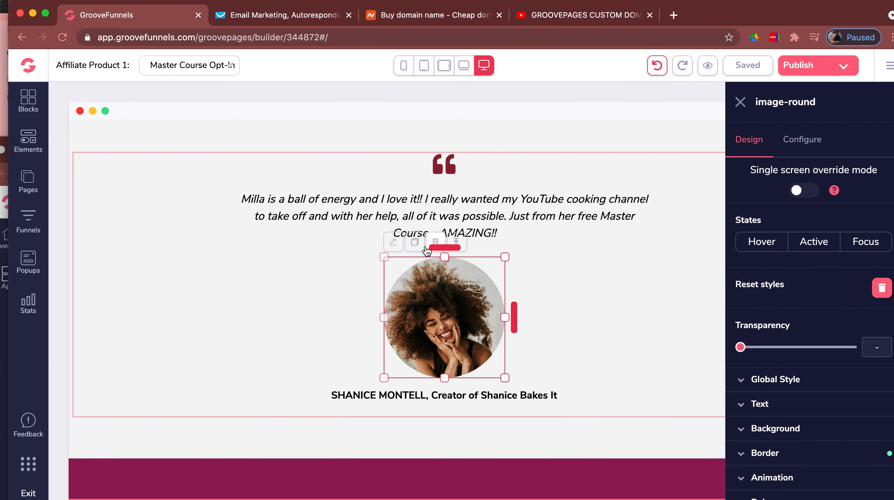
{"action": "left_click", "coordinate": [812, 152]}
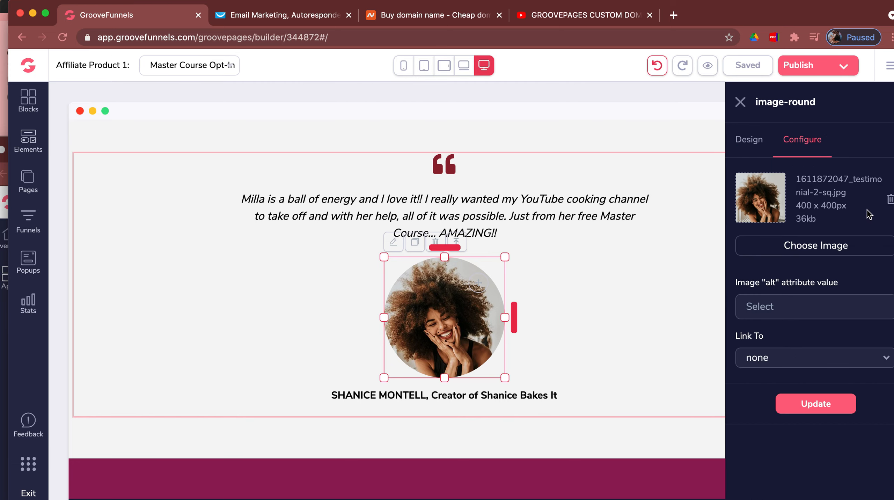
{"action": "left_click", "coordinate": [851, 250]}
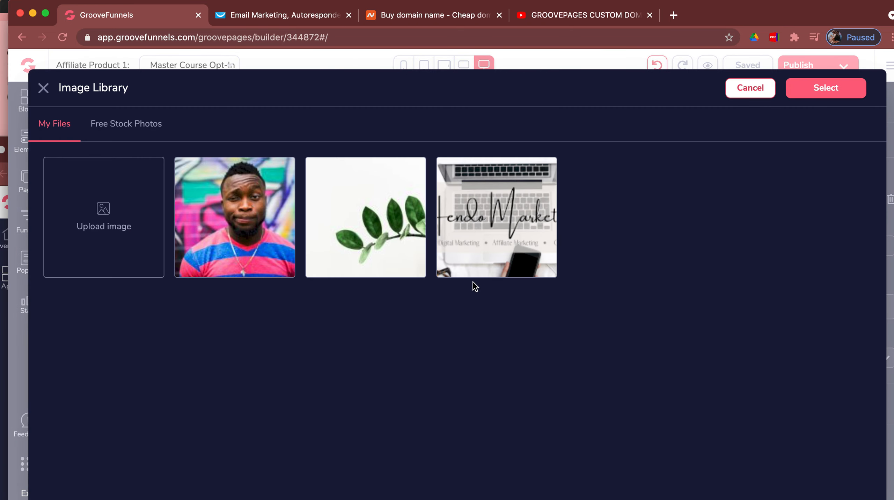
{"action": "left_click", "coordinate": [141, 130]}
{"action": "left_click", "coordinate": [138, 162]}
{"action": "type", "text": "animal"}
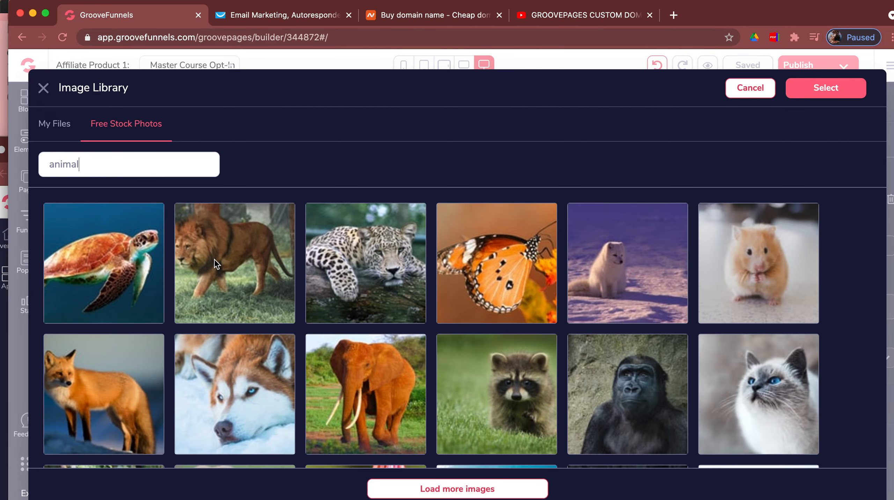
{"action": "scroll", "coordinate": [215, 264], "scroll_direction": "down", "scroll_amount": 10}
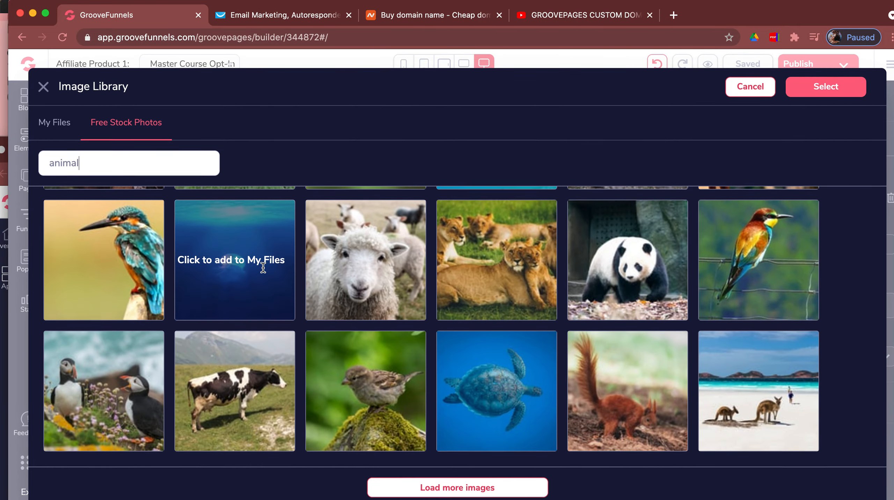
{"action": "left_click", "coordinate": [64, 130]}
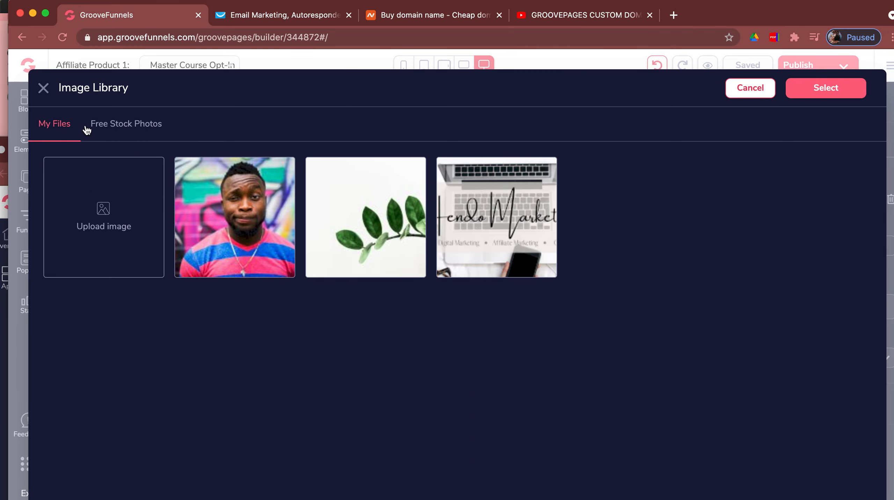
{"action": "left_click", "coordinate": [246, 218]}
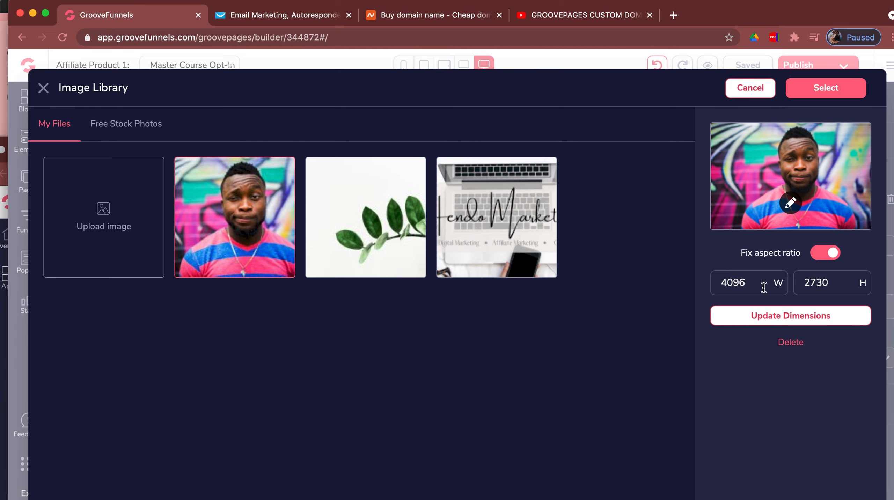
{"action": "left_click", "coordinate": [830, 89]}
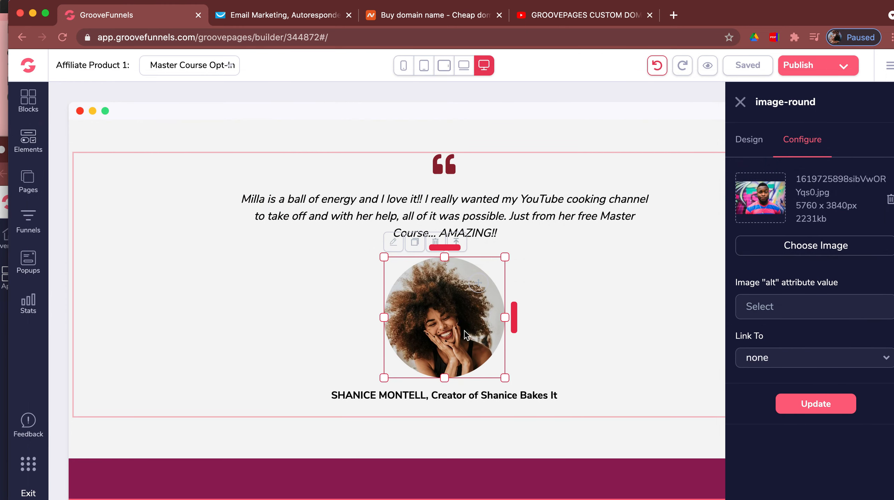
- Keep the portrait's Link To set to none and apply the new image
{"action": "left_click", "coordinate": [775, 367]}
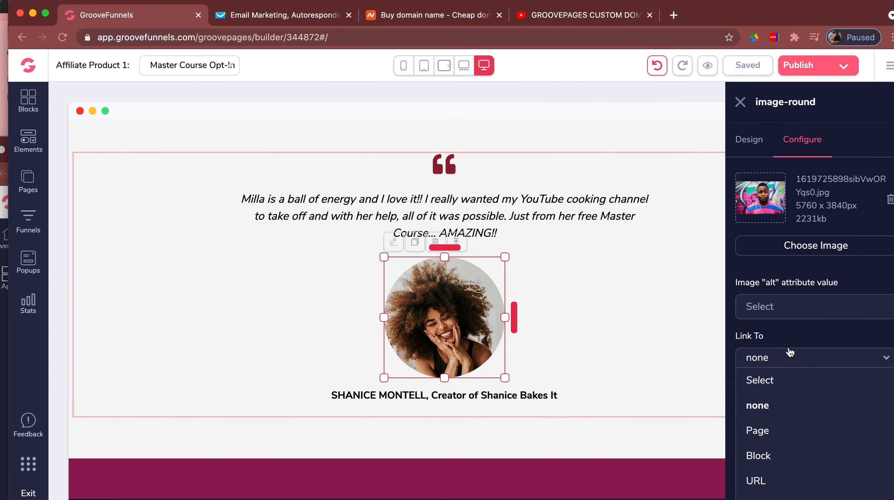
{"action": "left_click", "coordinate": [788, 336]}
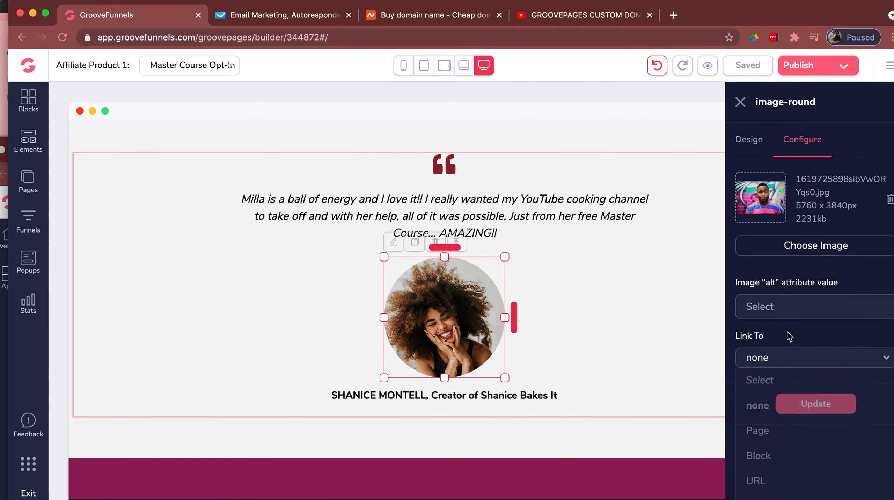
{"action": "left_click", "coordinate": [793, 406]}
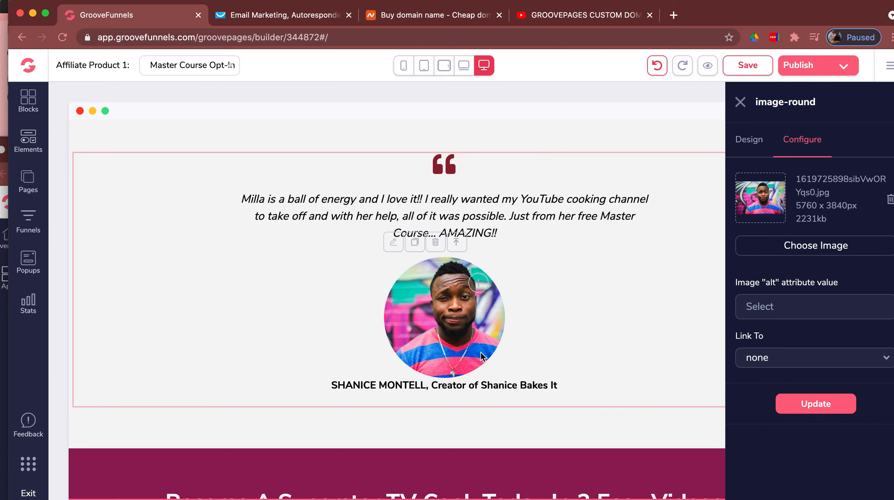
- Select the 'Here's What You'll Learn' heading in the checklist section and trigger its deletion
{"action": "scroll", "coordinate": [587, 324], "scroll_direction": "down", "scroll_amount": 5}
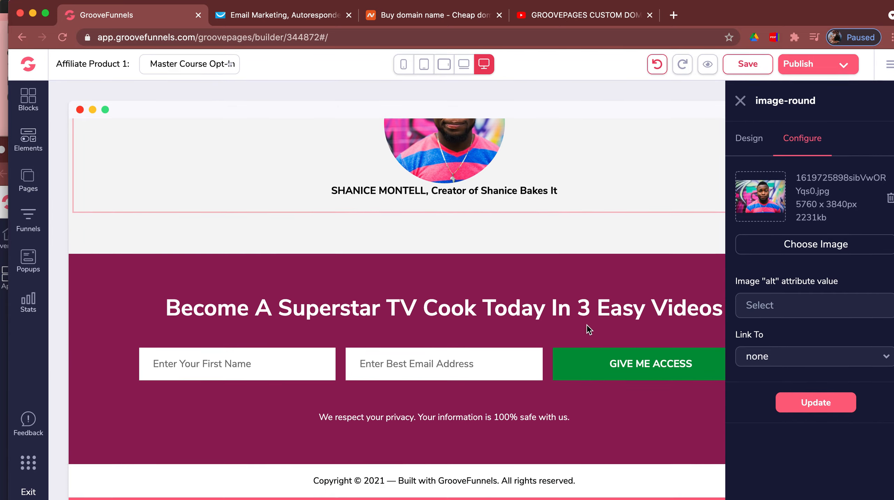
{"action": "scroll", "coordinate": [586, 324], "scroll_direction": "up", "scroll_amount": 4}
{"action": "scroll", "coordinate": [587, 329], "scroll_direction": "up", "scroll_amount": 20}
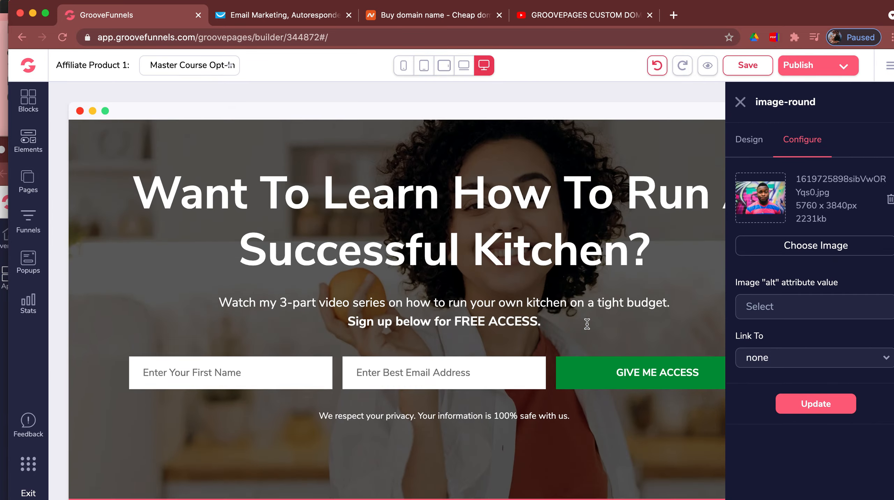
{"action": "scroll", "coordinate": [587, 325], "scroll_direction": "down", "scroll_amount": 10}
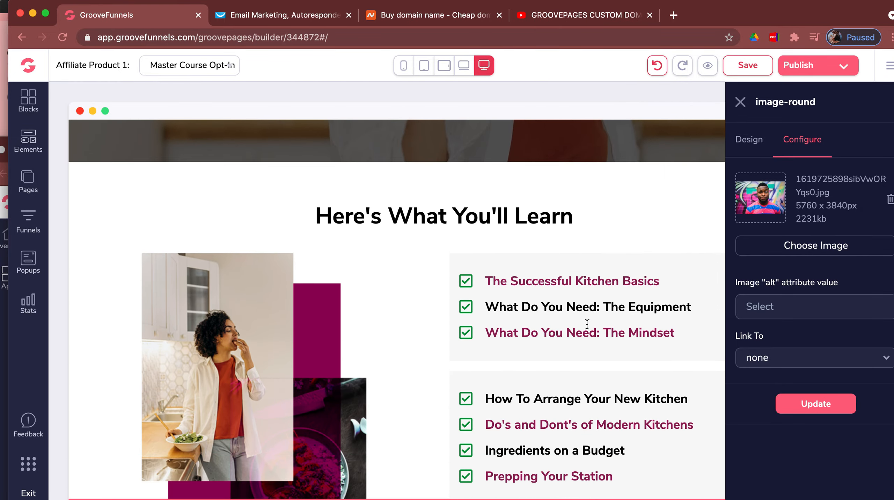
{"action": "left_click", "coordinate": [501, 214]}
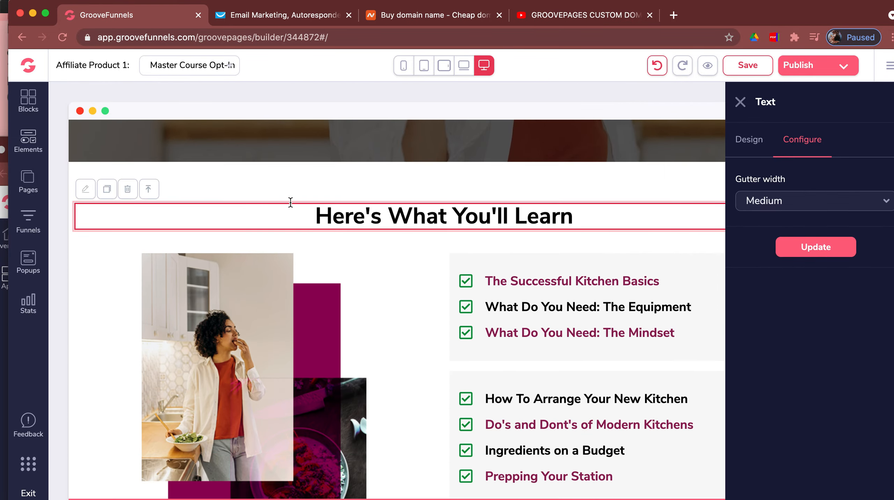
{"action": "left_click", "coordinate": [127, 189]}
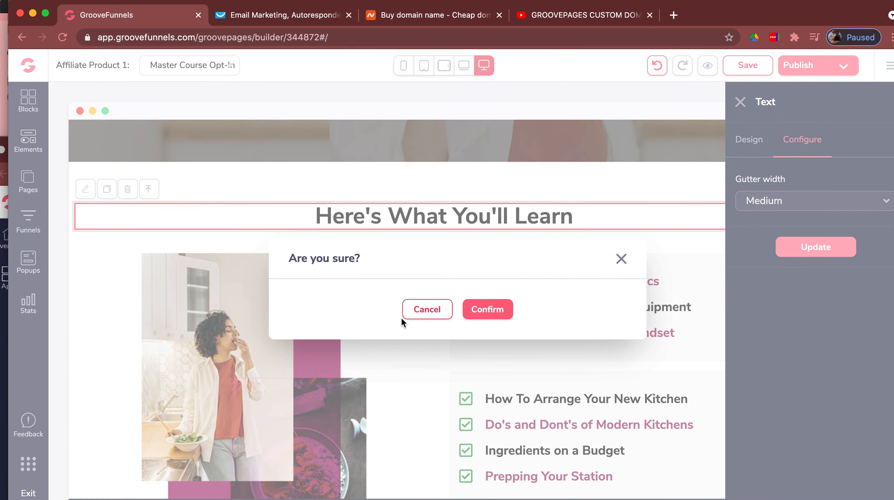
- Confirm deleting the 'Here's What You'll Learn' heading, then close the element settings panel
{"action": "left_click", "coordinate": [474, 314]}
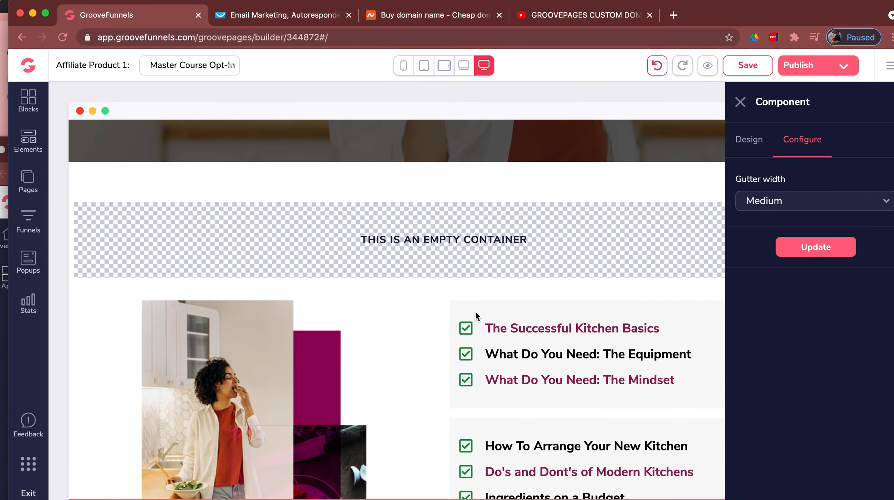
{"action": "left_click", "coordinate": [619, 303]}
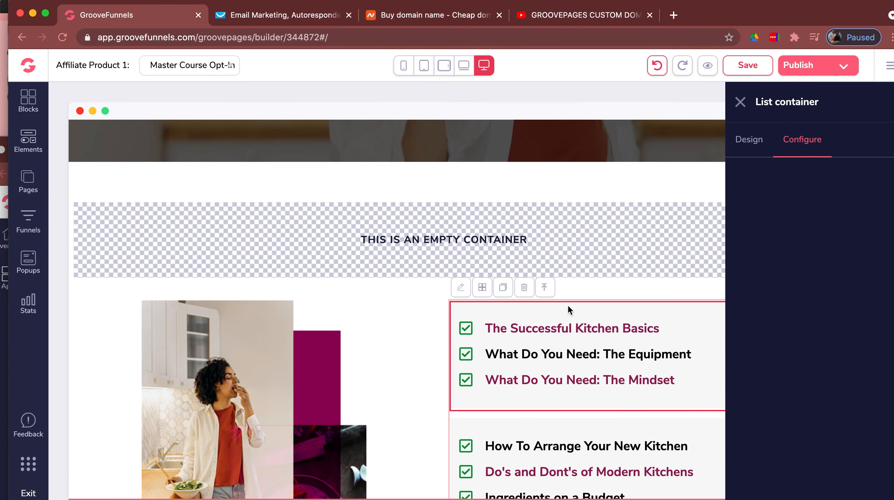
{"action": "left_click", "coordinate": [376, 318]}
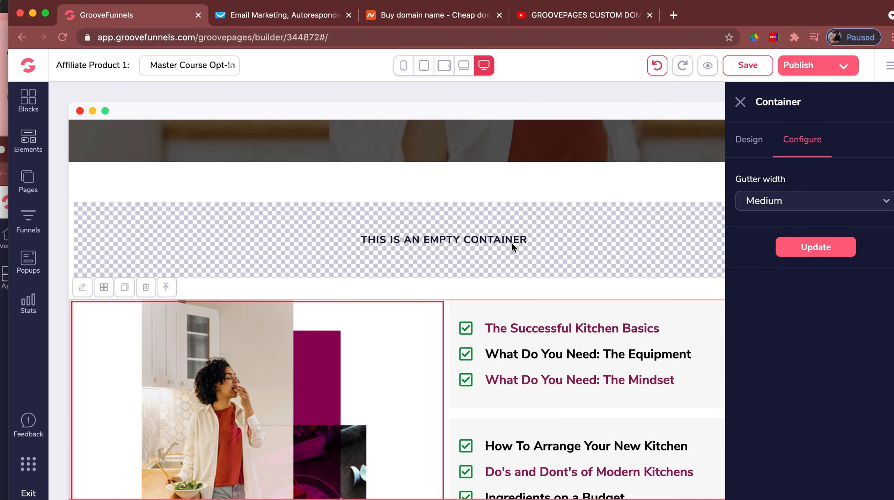
{"action": "left_click", "coordinate": [740, 102]}
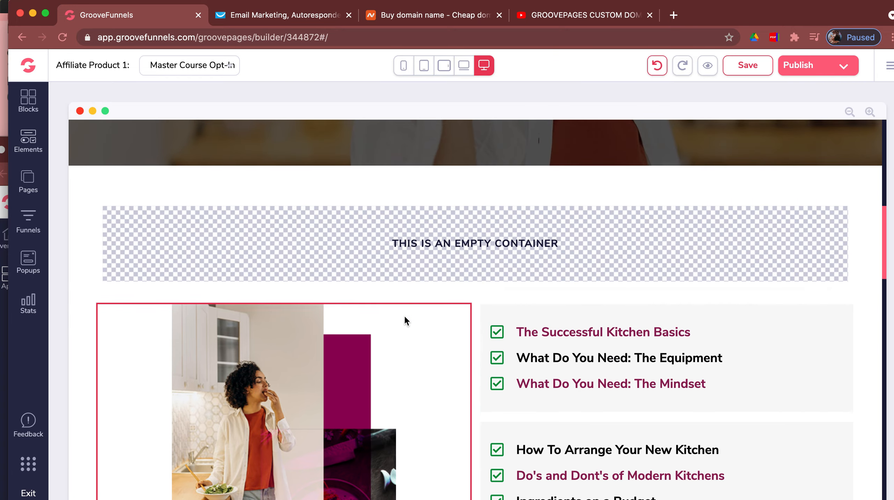
- Review the Master Course Opt-In page edits and save the page
{"action": "scroll", "coordinate": [404, 321], "scroll_direction": "up", "scroll_amount": 10}
{"action": "scroll", "coordinate": [405, 316], "scroll_direction": "down", "scroll_amount": 10}
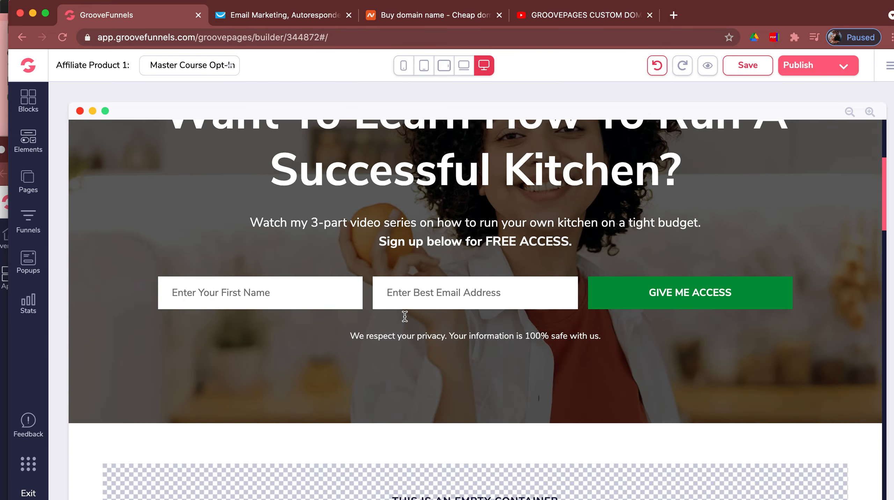
{"action": "scroll", "coordinate": [404, 317], "scroll_direction": "down", "scroll_amount": 10}
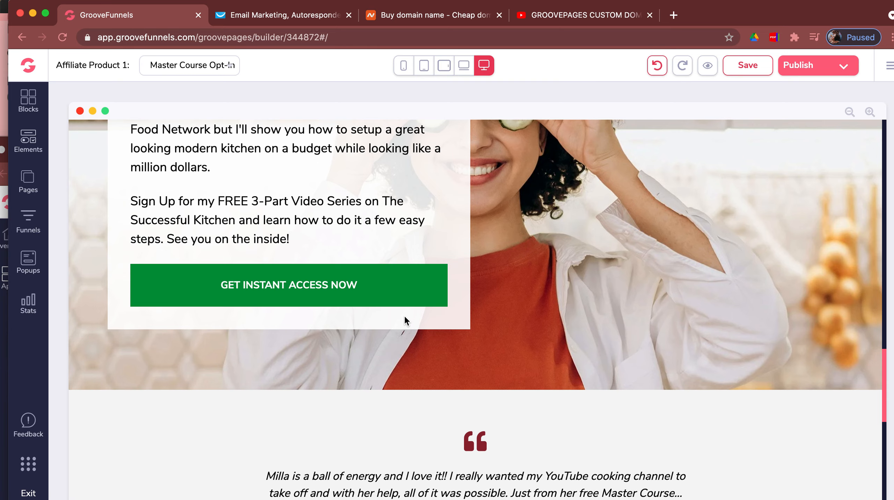
{"action": "scroll", "coordinate": [404, 320], "scroll_direction": "up", "scroll_amount": 10}
{"action": "scroll", "coordinate": [654, 352], "scroll_direction": "up", "scroll_amount": 10}
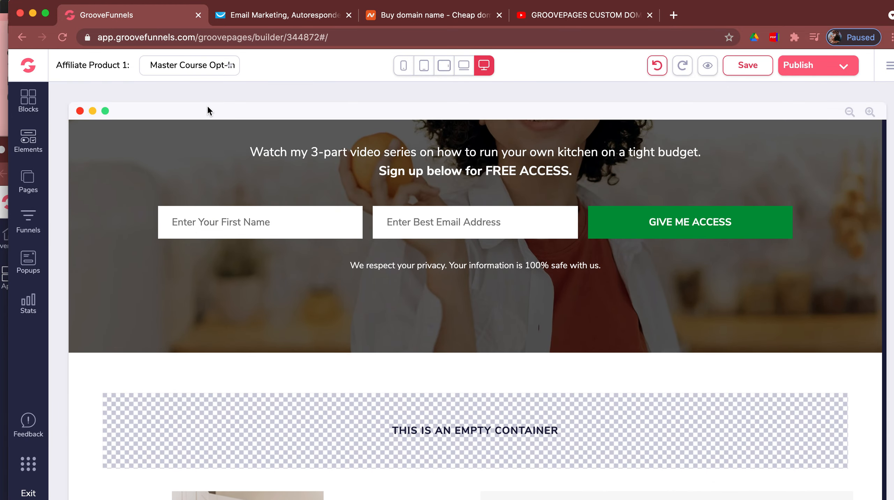
{"action": "scroll", "coordinate": [132, 185], "scroll_direction": "up", "scroll_amount": 1}
{"action": "scroll", "coordinate": [133, 184], "scroll_direction": "up", "scroll_amount": 8}
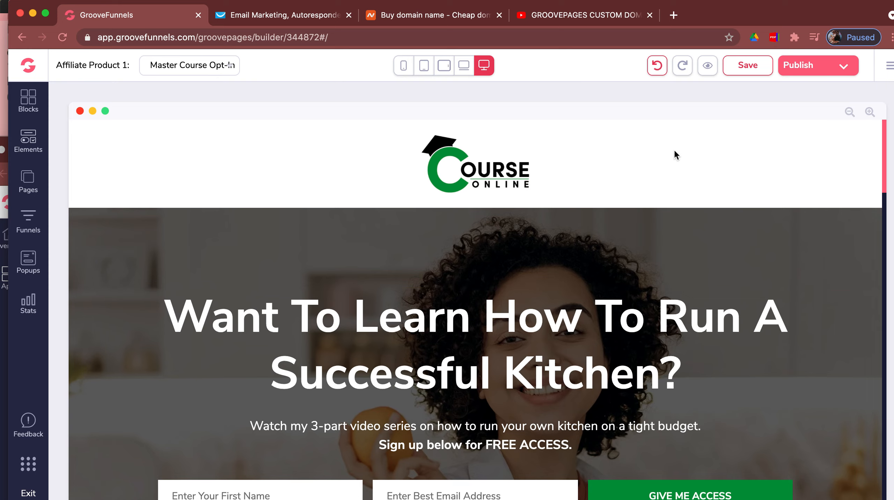
{"action": "left_click", "coordinate": [753, 68]}
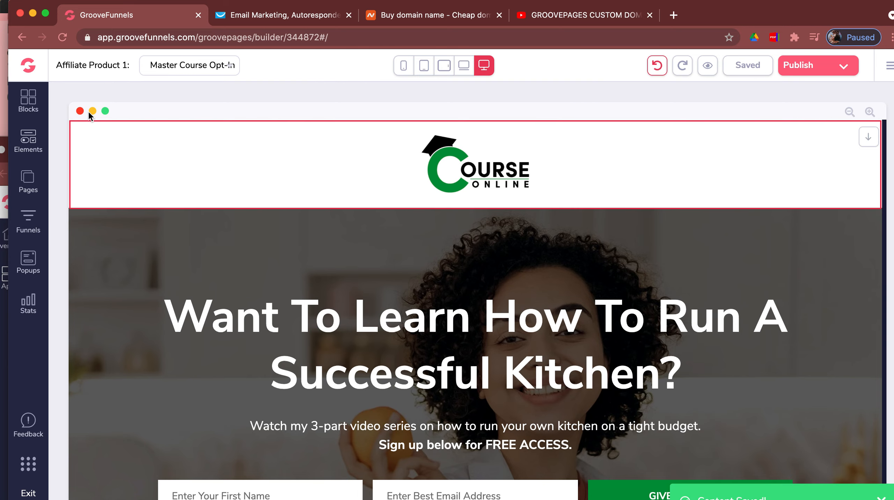
{"action": "scroll", "coordinate": [84, 140], "scroll_direction": "down", "scroll_amount": 3}
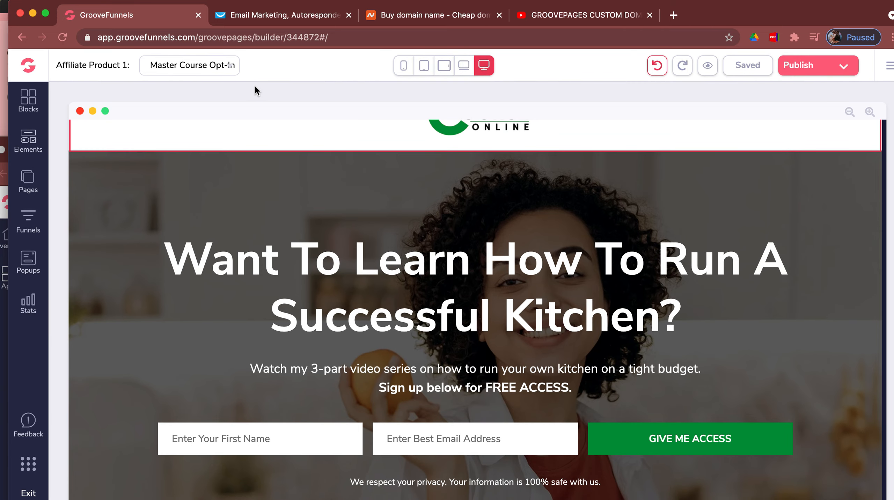
{"action": "scroll", "coordinate": [223, 142], "scroll_direction": "up", "scroll_amount": 3}
- Add Page 2 from the free Supplements Template with its LosePills 'LOSE IT NOW' design
{"action": "left_click", "coordinate": [40, 182]}
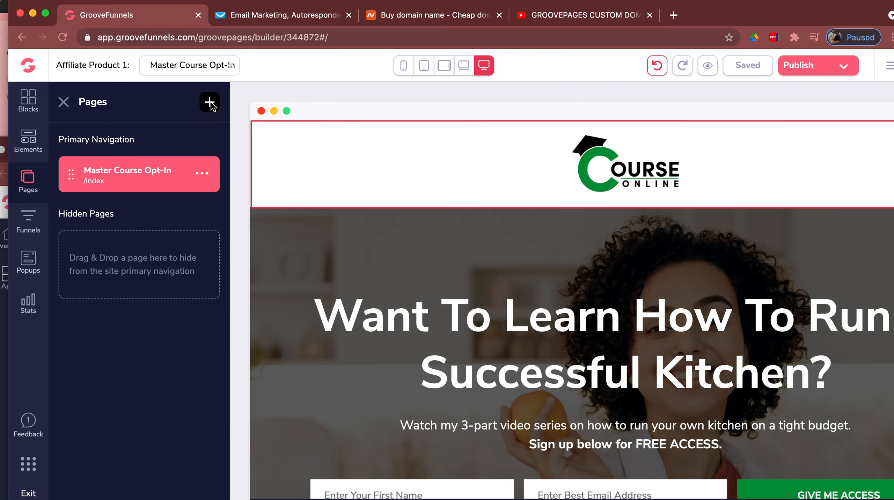
{"action": "left_click", "coordinate": [210, 103]}
{"action": "left_click", "coordinate": [332, 207]}
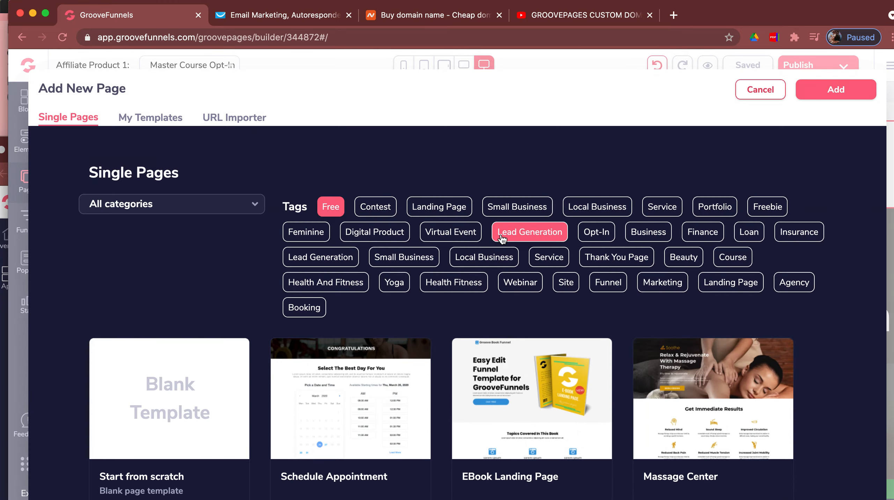
{"action": "scroll", "coordinate": [502, 239], "scroll_direction": "down", "scroll_amount": 5}
{"action": "scroll", "coordinate": [503, 240], "scroll_direction": "down", "scroll_amount": 10}
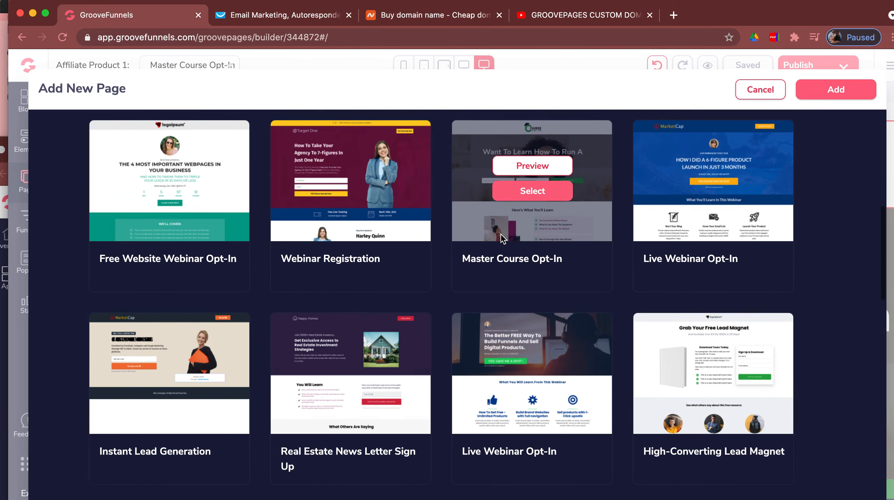
{"action": "scroll", "coordinate": [503, 239], "scroll_direction": "down", "scroll_amount": 5}
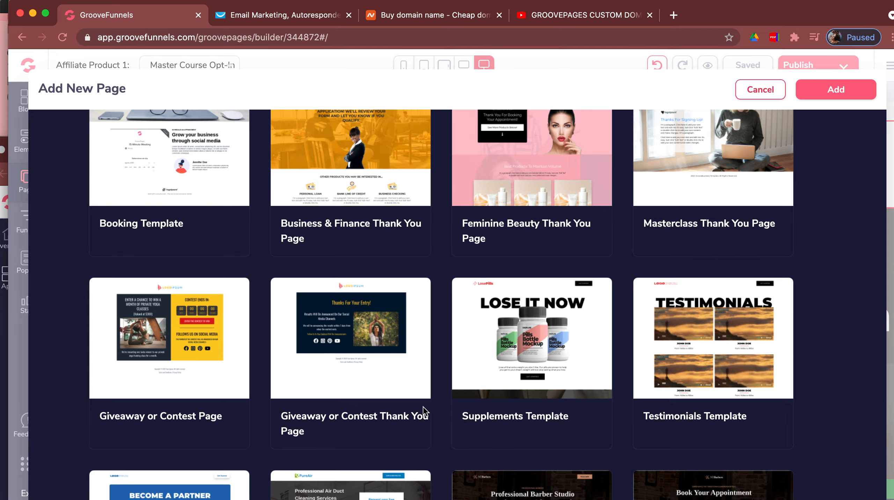
{"action": "left_click", "coordinate": [542, 355]}
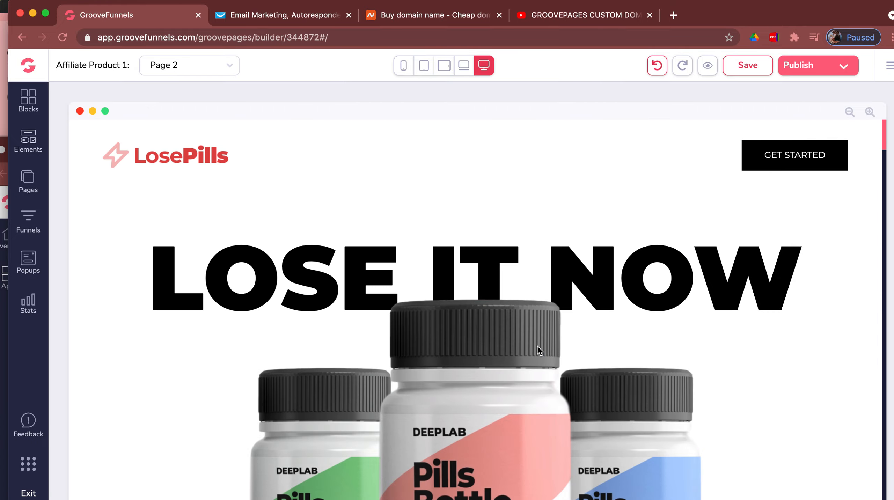
{"action": "scroll", "coordinate": [539, 350], "scroll_direction": "down", "scroll_amount": 5}
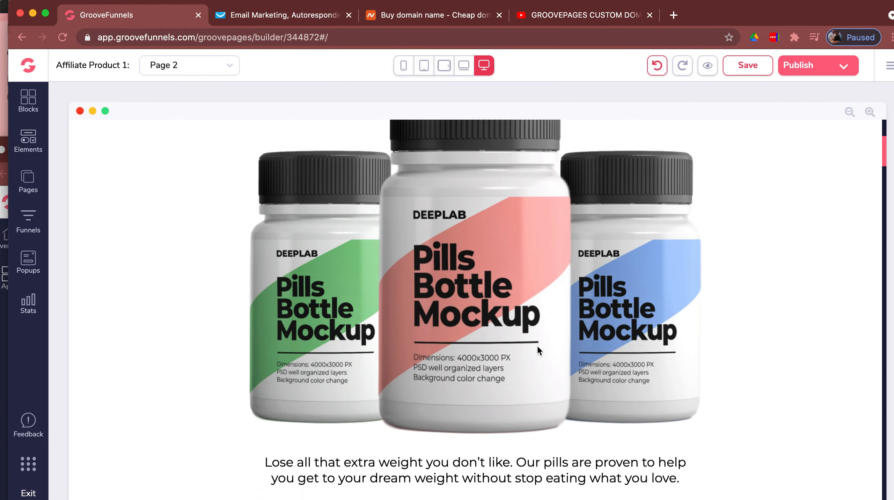
{"action": "scroll", "coordinate": [539, 351], "scroll_direction": "up", "scroll_amount": 2}
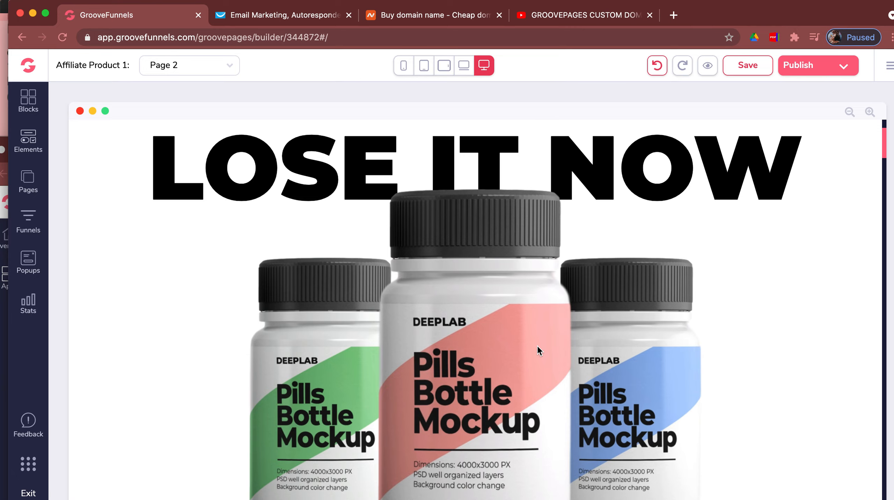
{"action": "scroll", "coordinate": [745, 352], "scroll_direction": "up", "scroll_amount": 3}
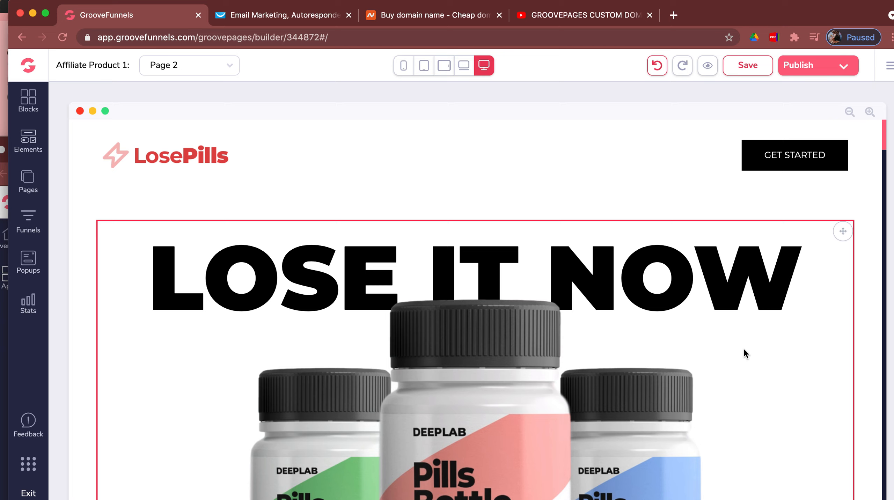
{"action": "scroll", "coordinate": [679, 325], "scroll_direction": "down", "scroll_amount": 3}
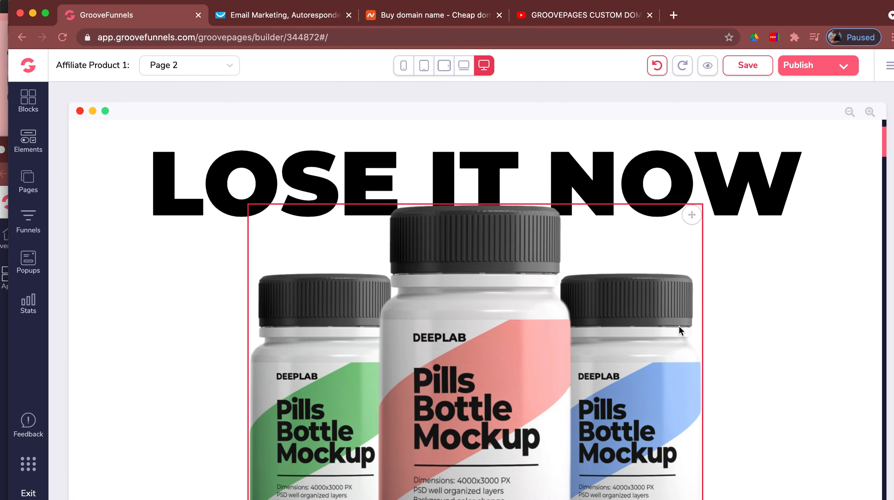
{"action": "scroll", "coordinate": [679, 331], "scroll_direction": "up", "scroll_amount": 3}
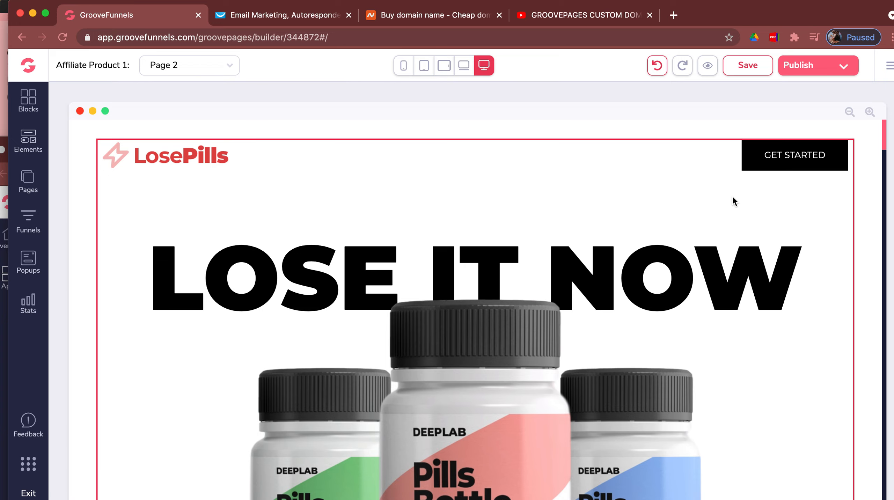
{"action": "scroll", "coordinate": [734, 197], "scroll_direction": "down", "scroll_amount": 5}
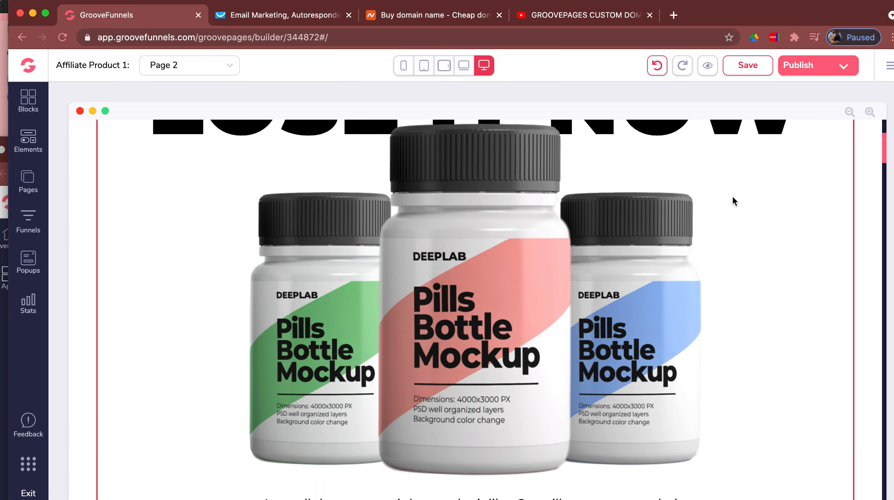
{"action": "scroll", "coordinate": [733, 197], "scroll_direction": "down", "scroll_amount": 9}
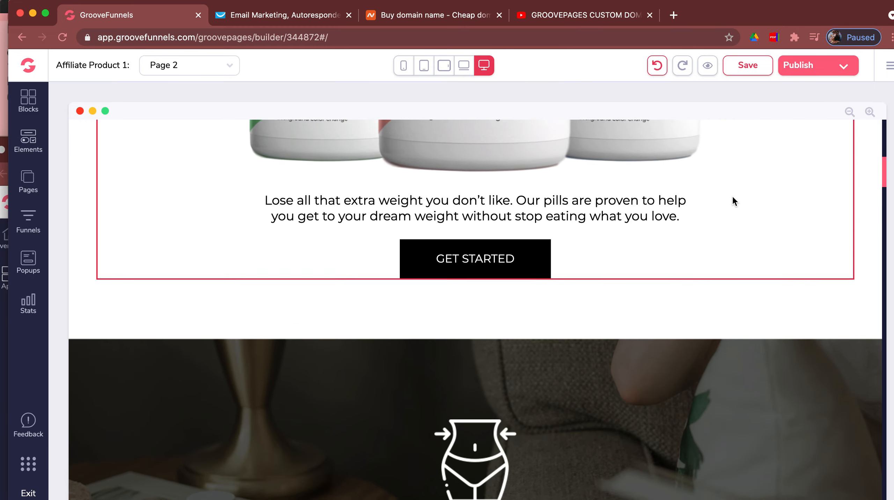
{"action": "scroll", "coordinate": [733, 198], "scroll_direction": "down", "scroll_amount": 5}
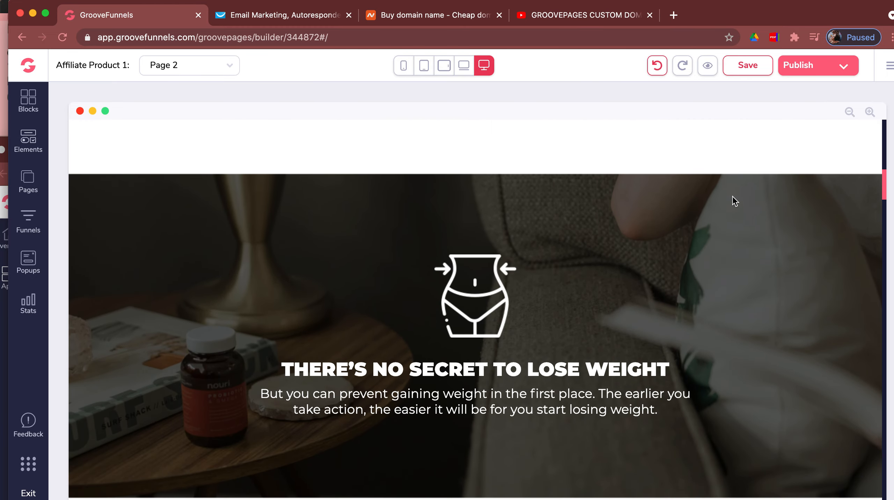
{"action": "scroll", "coordinate": [735, 201], "scroll_direction": "down", "scroll_amount": 6}
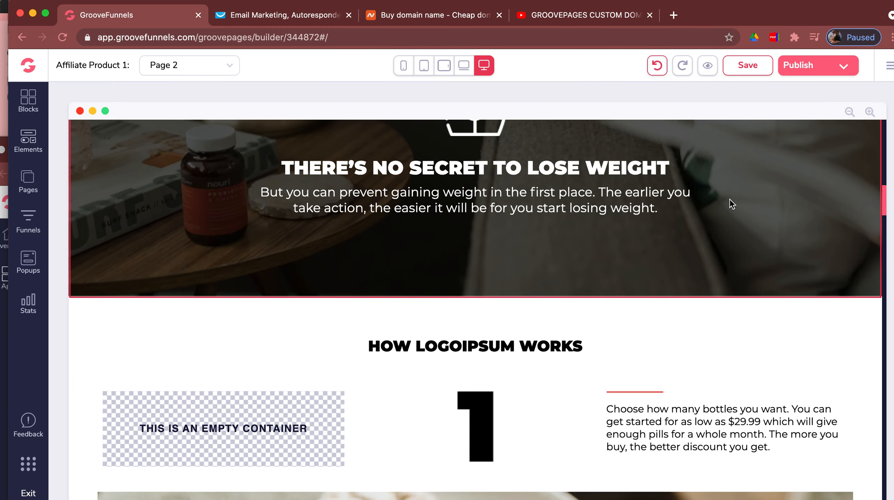
{"action": "scroll", "coordinate": [732, 204], "scroll_direction": "down", "scroll_amount": 8}
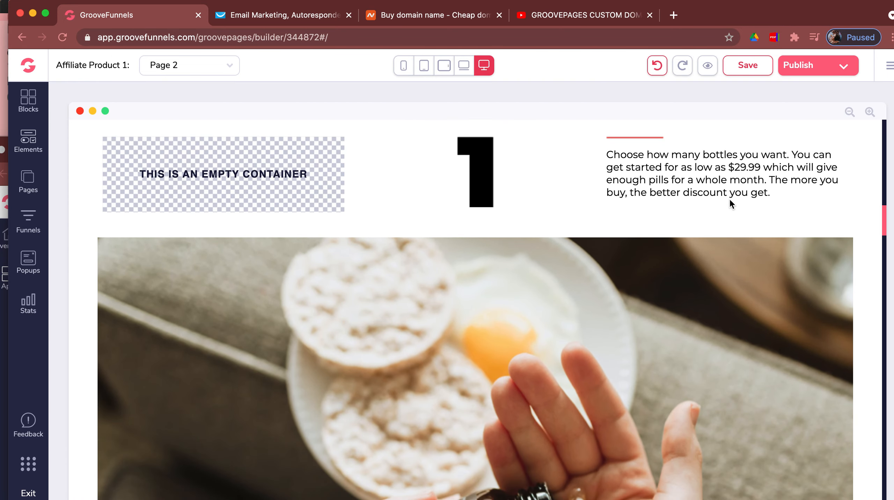
{"action": "scroll", "coordinate": [729, 199], "scroll_direction": "down", "scroll_amount": 6}
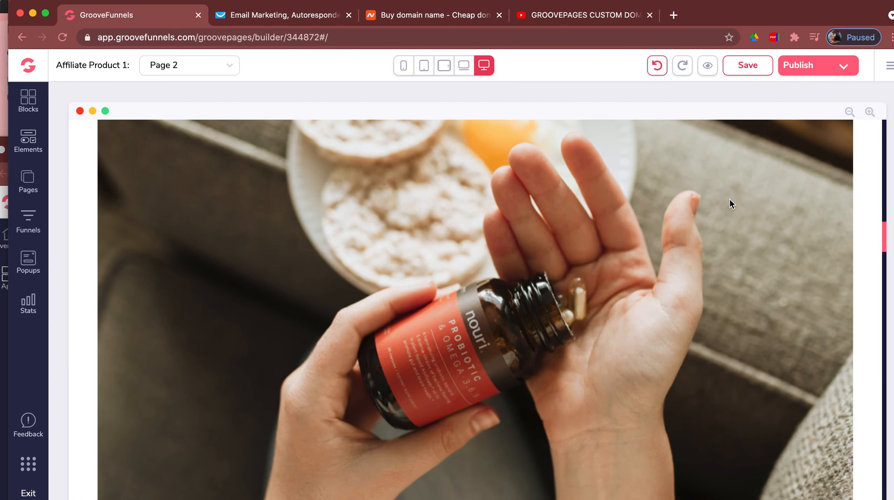
{"action": "scroll", "coordinate": [730, 198], "scroll_direction": "down", "scroll_amount": 8}
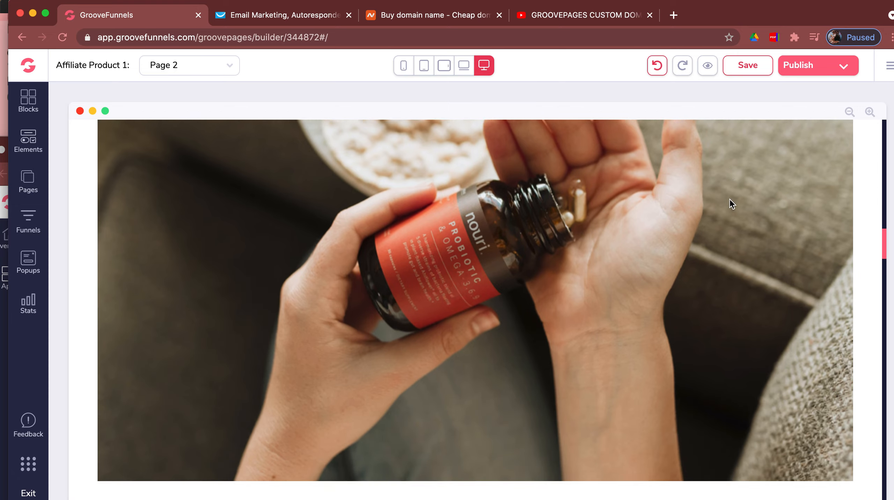
{"action": "scroll", "coordinate": [730, 201], "scroll_direction": "down", "scroll_amount": 10}
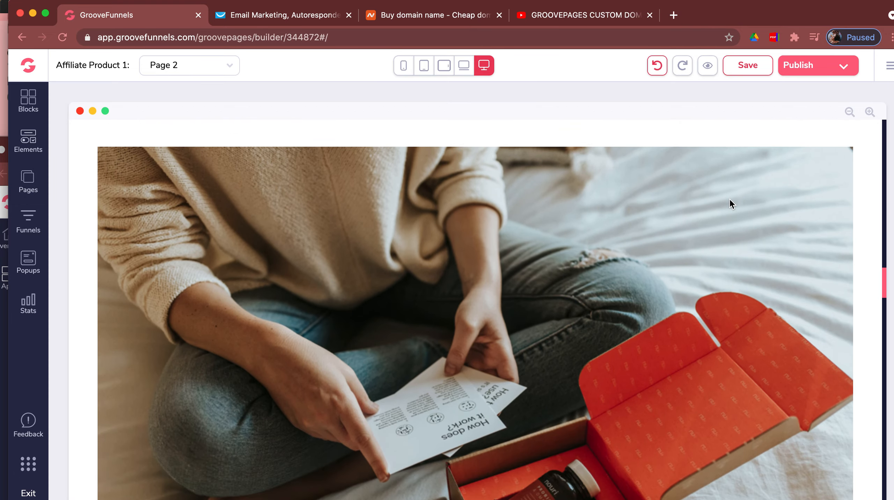
{"action": "scroll", "coordinate": [729, 199], "scroll_direction": "down", "scroll_amount": 10}
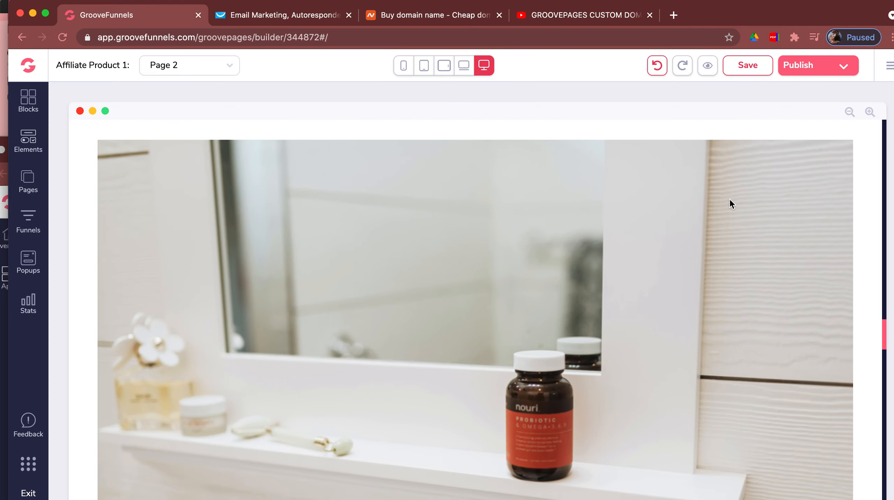
{"action": "scroll", "coordinate": [730, 198], "scroll_direction": "down", "scroll_amount": 15}
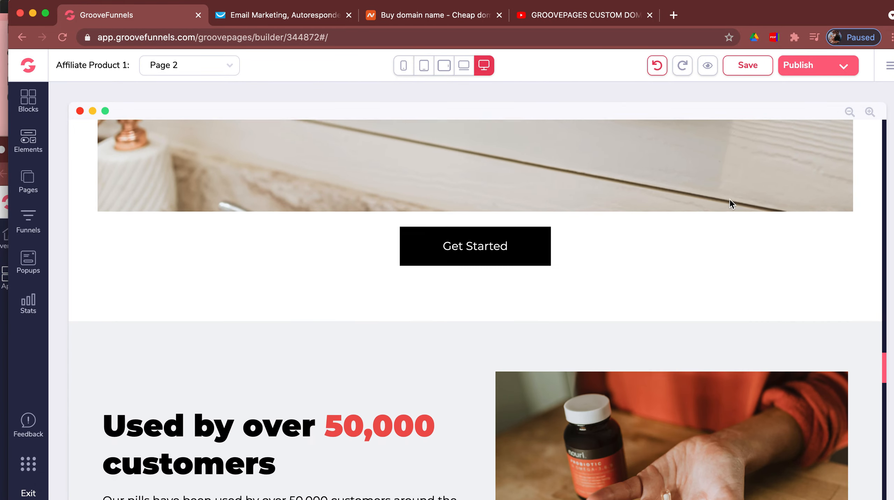
{"action": "scroll", "coordinate": [730, 199], "scroll_direction": "down", "scroll_amount": 12}
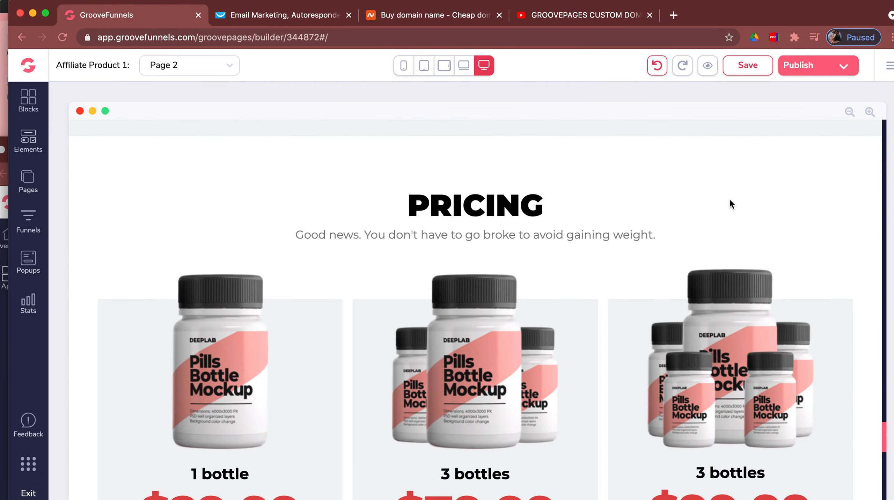
{"action": "scroll", "coordinate": [732, 204], "scroll_direction": "down", "scroll_amount": 3}
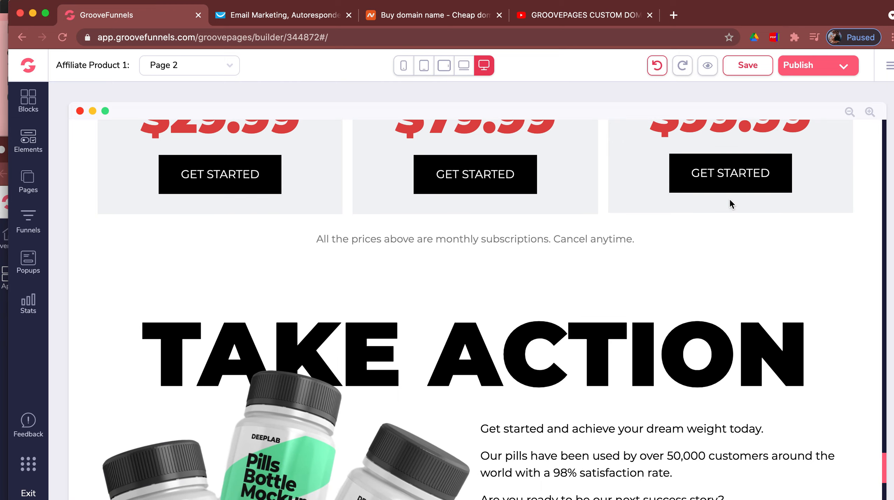
{"action": "scroll", "coordinate": [730, 200], "scroll_direction": "up", "scroll_amount": 20}
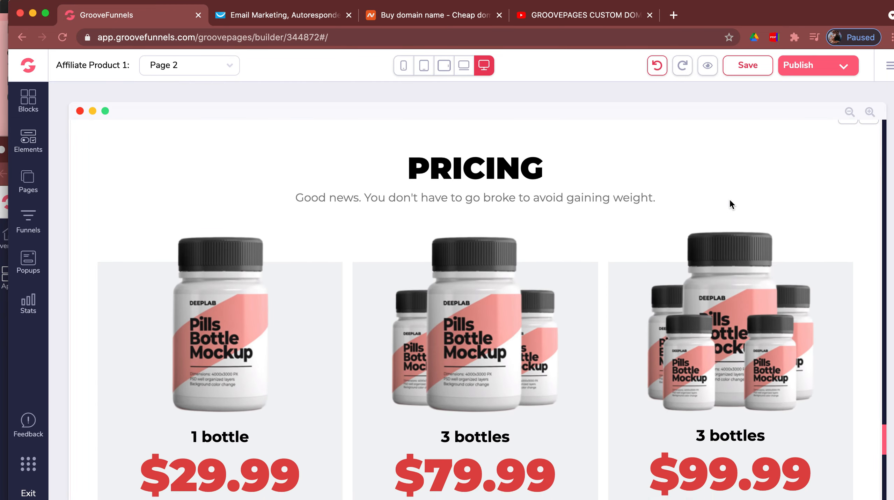
{"action": "scroll", "coordinate": [730, 201], "scroll_direction": "down", "scroll_amount": 18}
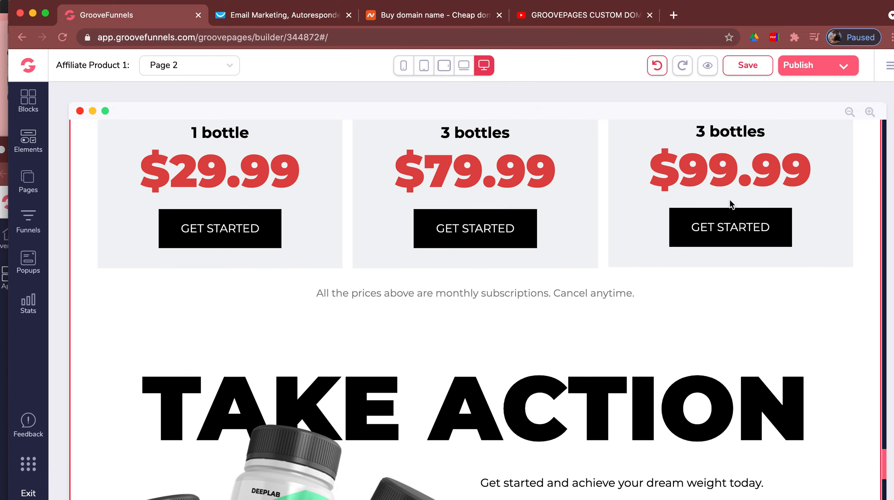
{"action": "scroll", "coordinate": [731, 204], "scroll_direction": "down", "scroll_amount": 20}
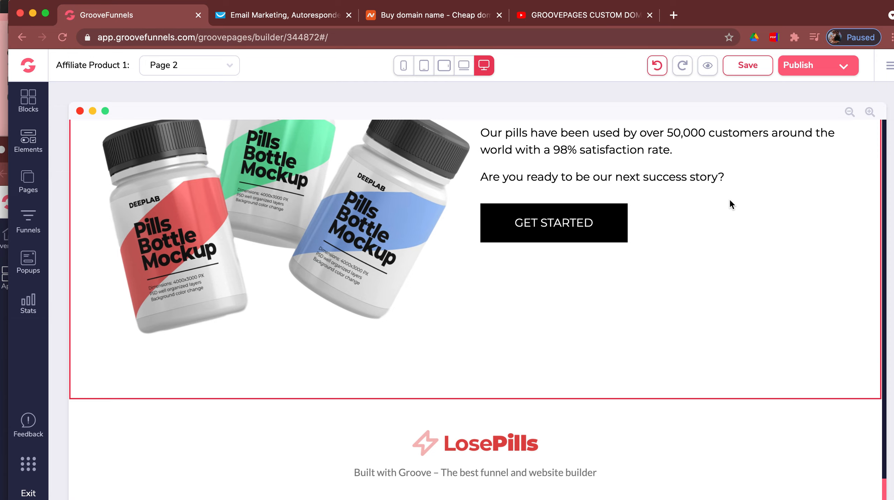
{"action": "scroll", "coordinate": [729, 199], "scroll_direction": "up", "scroll_amount": 20}
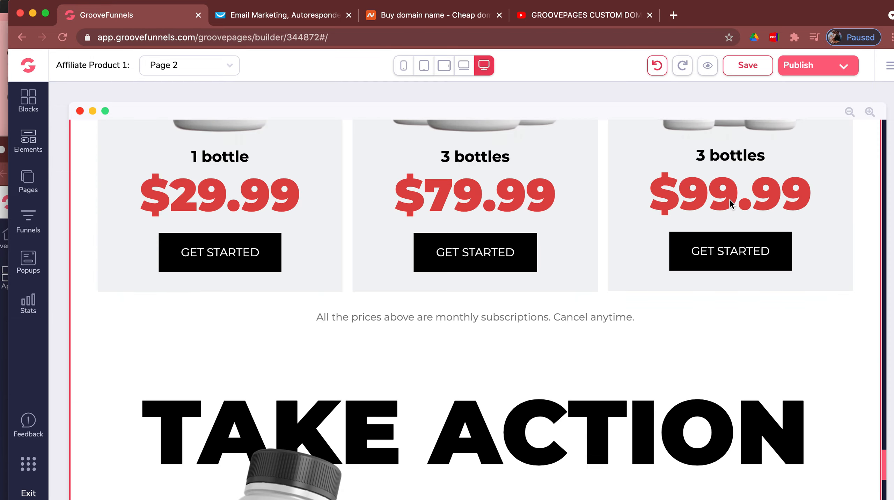
{"action": "scroll", "coordinate": [724, 200], "scroll_direction": "up", "scroll_amount": 20}
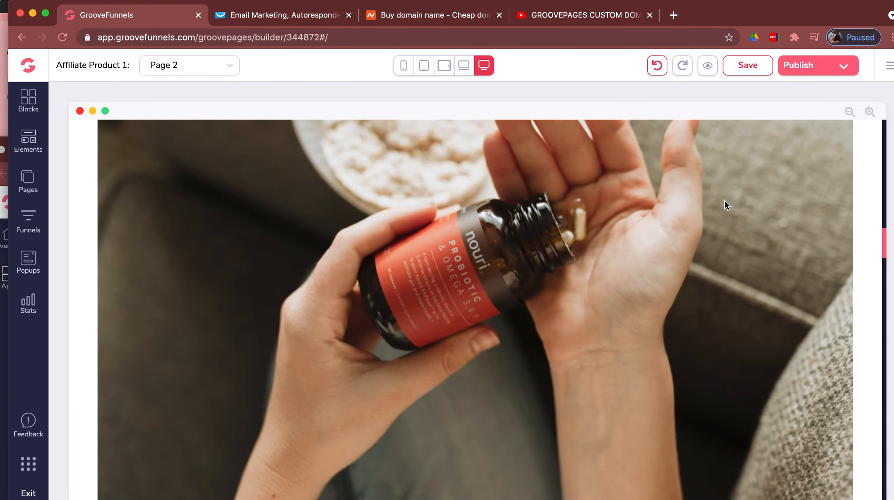
{"action": "scroll", "coordinate": [724, 200], "scroll_direction": "up", "scroll_amount": 2}
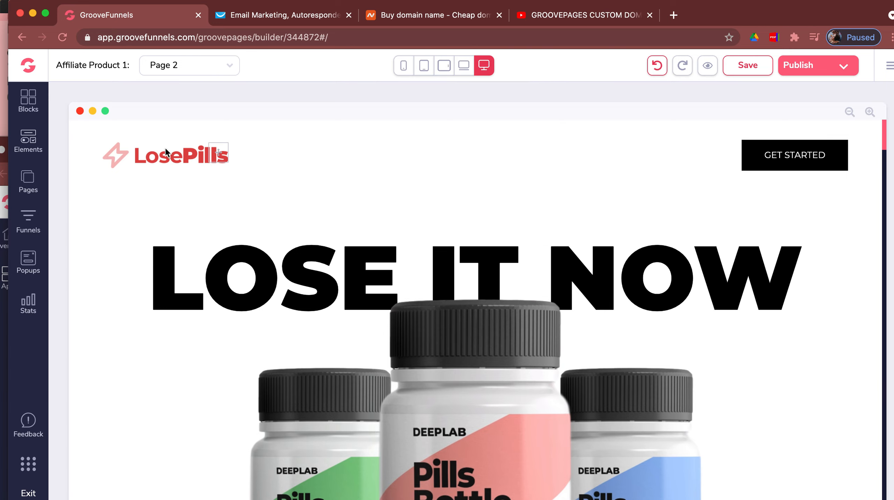
- Inspect the design settings of the LosePills header logo and its surrounding container
{"action": "left_click", "coordinate": [153, 158]}
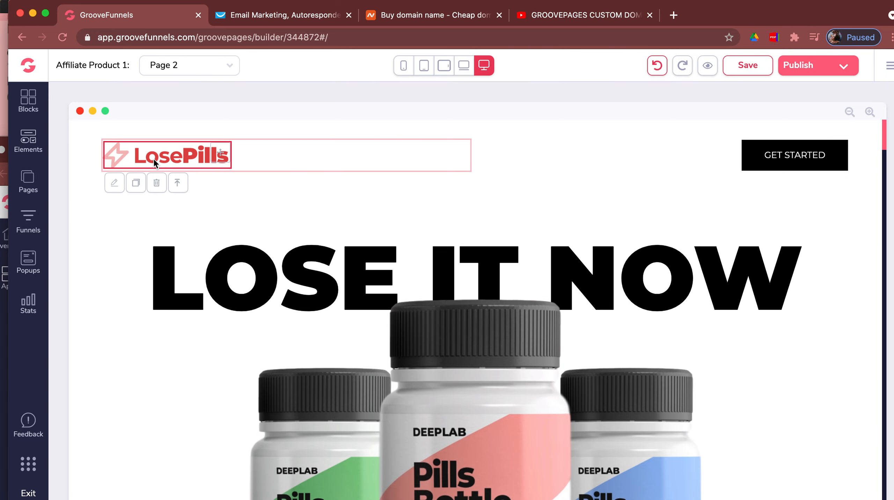
{"action": "left_click", "coordinate": [116, 185]}
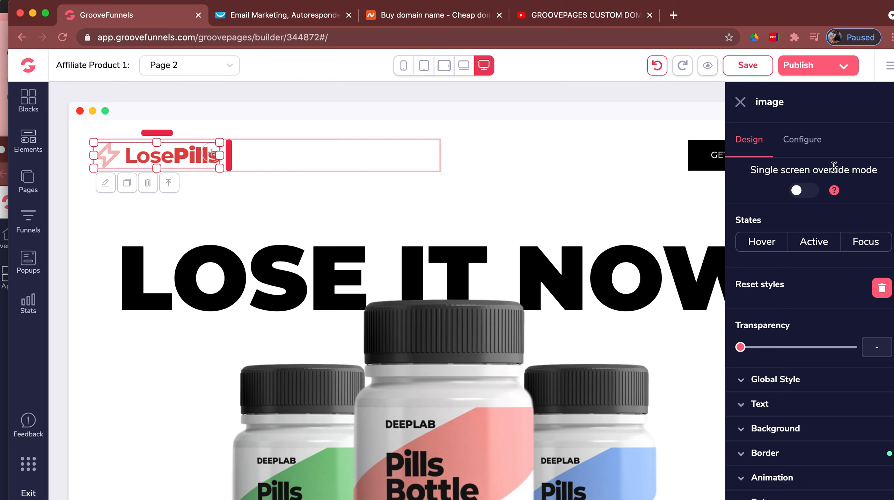
{"action": "left_click", "coordinate": [590, 200]}
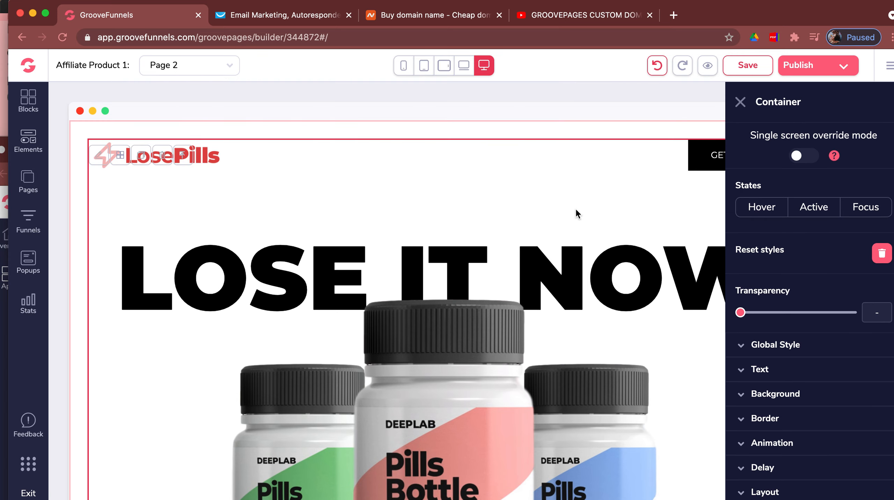
{"action": "scroll", "coordinate": [508, 178], "scroll_direction": "down", "scroll_amount": 1}
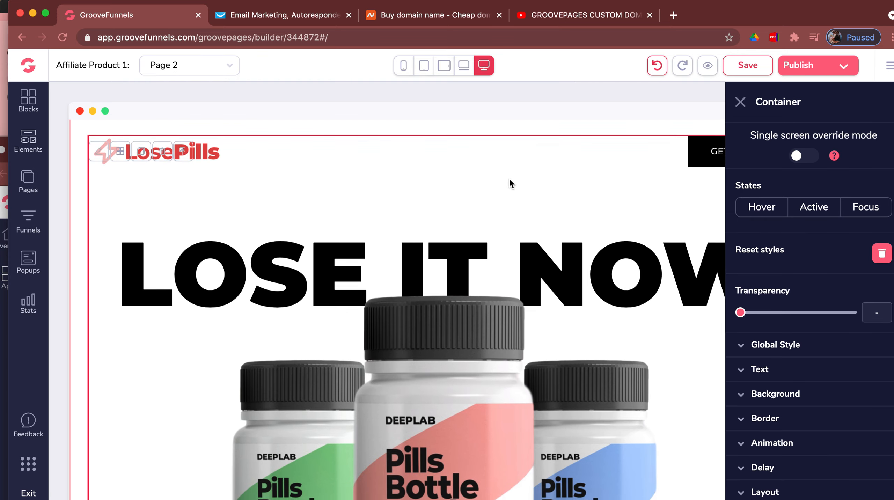
{"action": "left_click", "coordinate": [741, 102]}
{"action": "scroll", "coordinate": [492, 203], "scroll_direction": "down", "scroll_amount": 15}
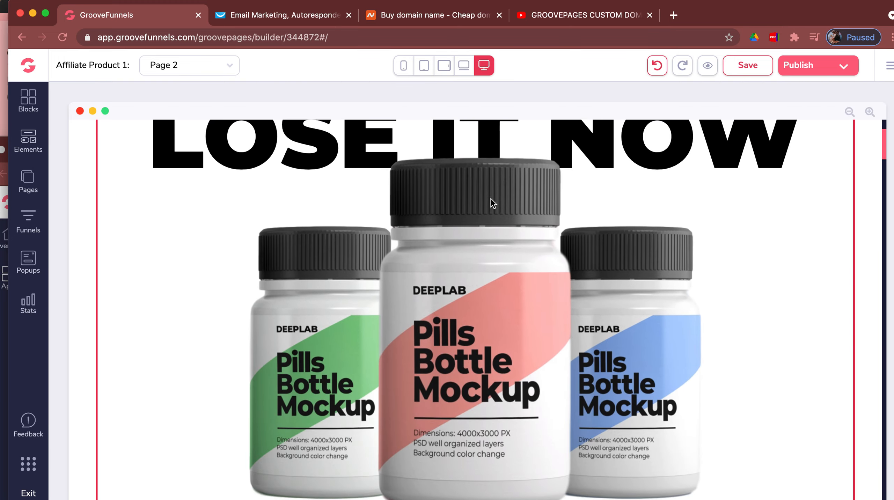
{"action": "scroll", "coordinate": [492, 204], "scroll_direction": "up", "scroll_amount": 5}
{"action": "scroll", "coordinate": [491, 200], "scroll_direction": "up", "scroll_amount": 10}
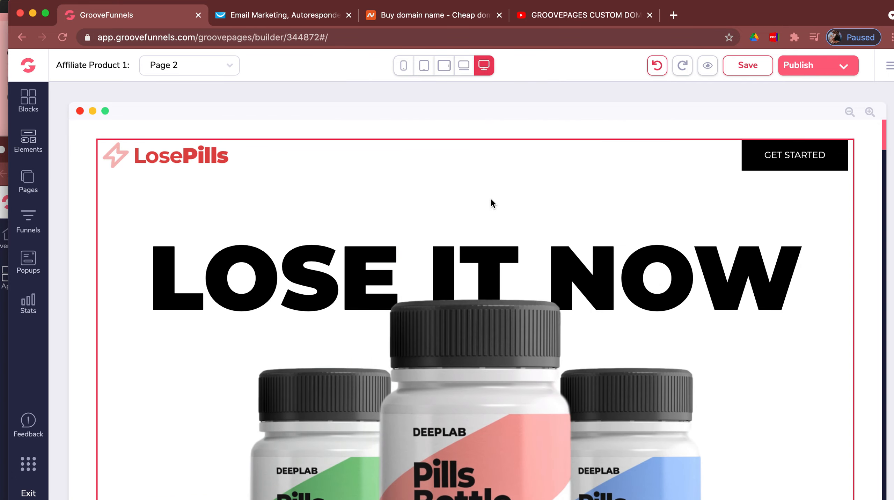
- Select the header GET STARTED button after briefly checking the LOSE IT NOW headline
{"action": "left_click", "coordinate": [780, 163]}
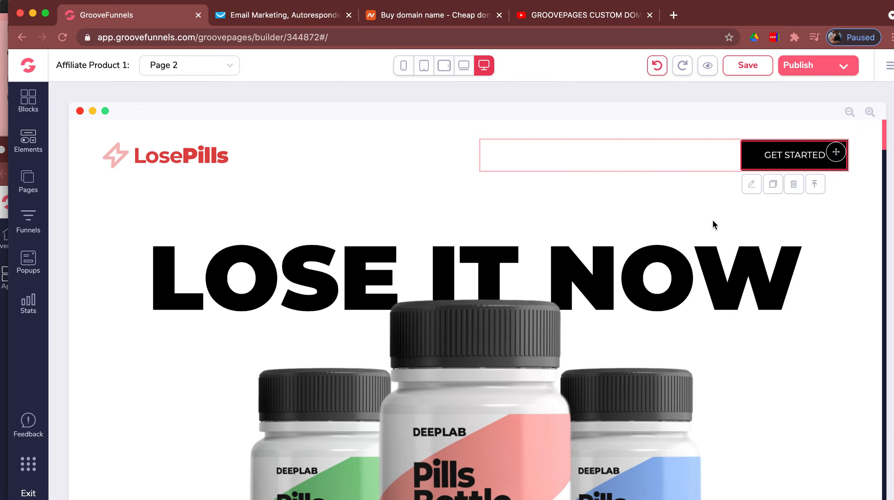
{"action": "left_click", "coordinate": [691, 241]}
{"action": "scroll", "coordinate": [691, 241], "scroll_direction": "down", "scroll_amount": 20}
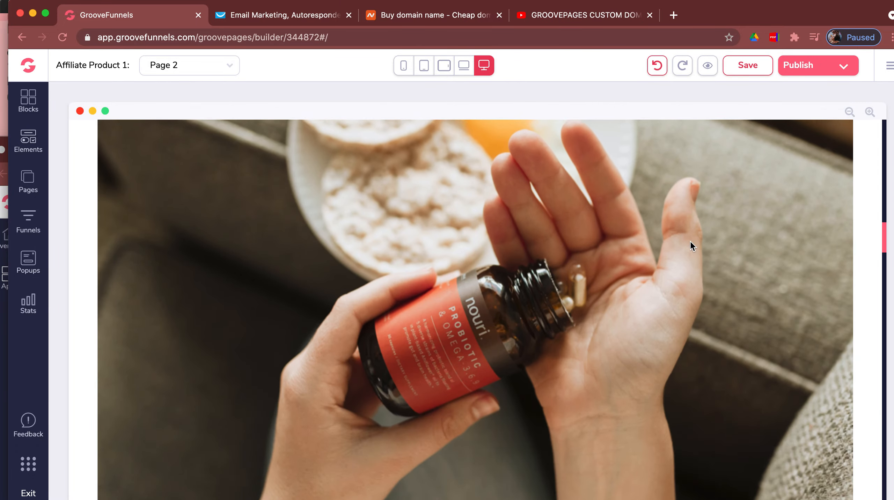
{"action": "scroll", "coordinate": [690, 240], "scroll_direction": "down", "scroll_amount": 20}
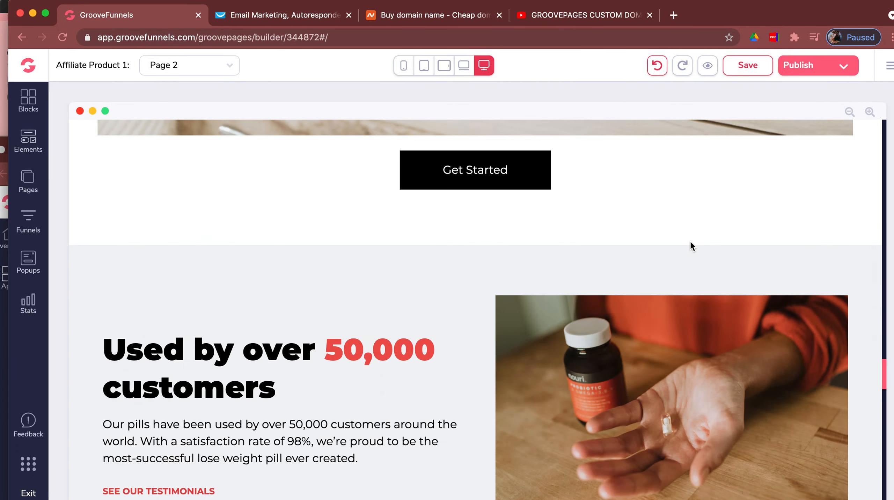
{"action": "scroll", "coordinate": [690, 242], "scroll_direction": "up", "scroll_amount": 20}
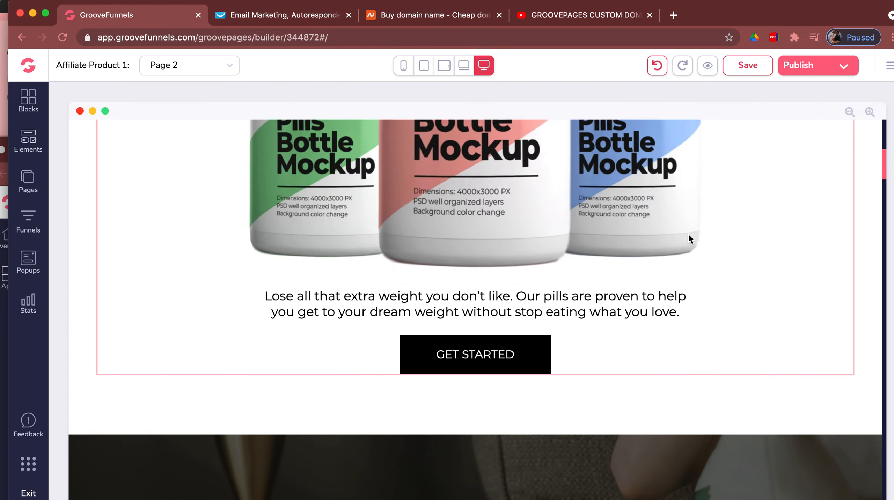
{"action": "scroll", "coordinate": [689, 236], "scroll_direction": "up", "scroll_amount": 15}
{"action": "left_click", "coordinate": [766, 158]}
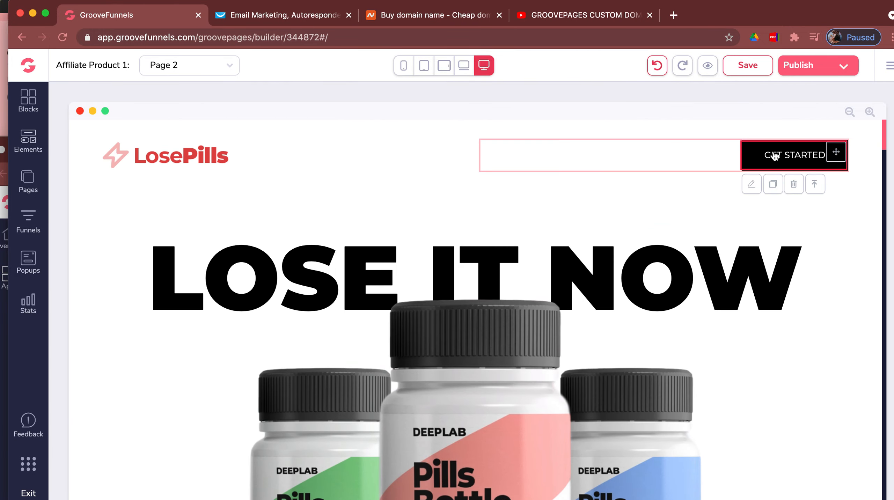
- Change the header GET STARTED button's label to 'Buy Now'
{"action": "left_click", "coordinate": [753, 185]}
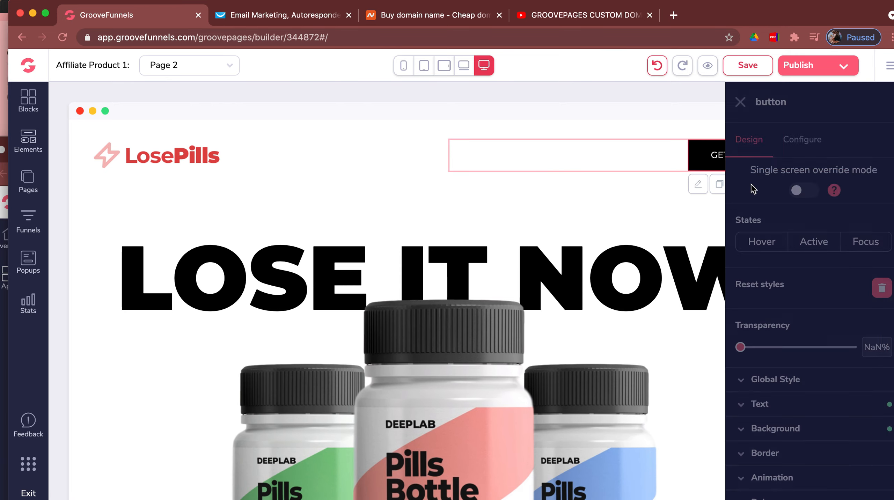
{"action": "left_click", "coordinate": [802, 142]}
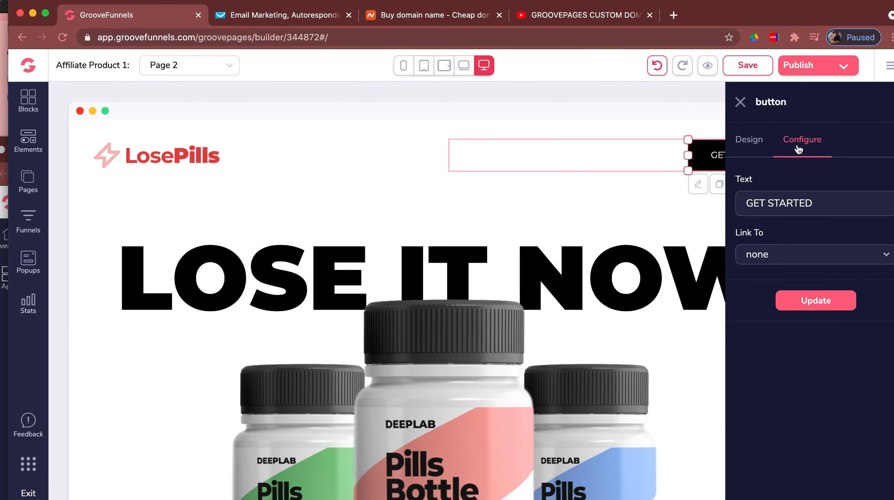
{"action": "left_click_drag", "start_coordinate": [816, 204], "coordinate": [727, 209]}
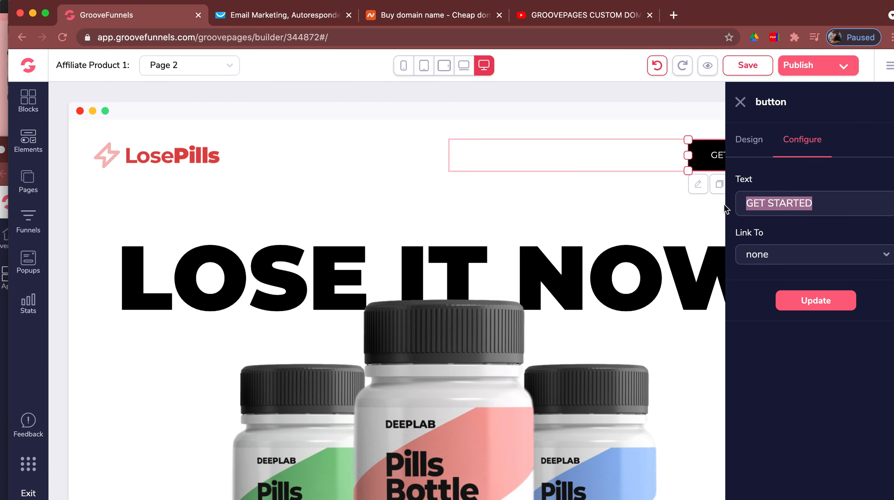
{"action": "key", "text": "BackSpace"}
{"action": "type", "text": "uy N"}
{"action": "key", "text": "BackSpace"}
{"action": "key", "text": "BackSpace"}
{"action": "key", "text": "BackSpace"}
{"action": "key", "text": "BackSpace"}
{"action": "type", "text": "Buy Now"}
- Link the button to the URL 'affiliate link' and apply the update
{"action": "left_click", "coordinate": [784, 259]}
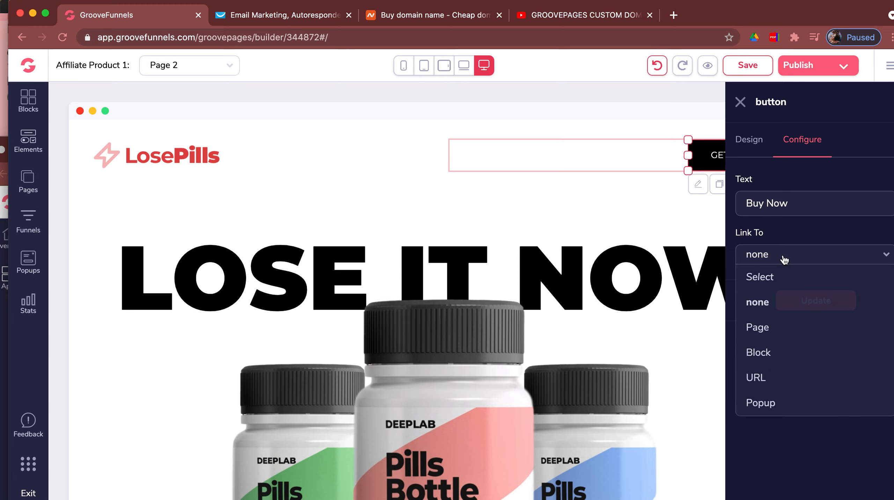
{"action": "left_click", "coordinate": [753, 381]}
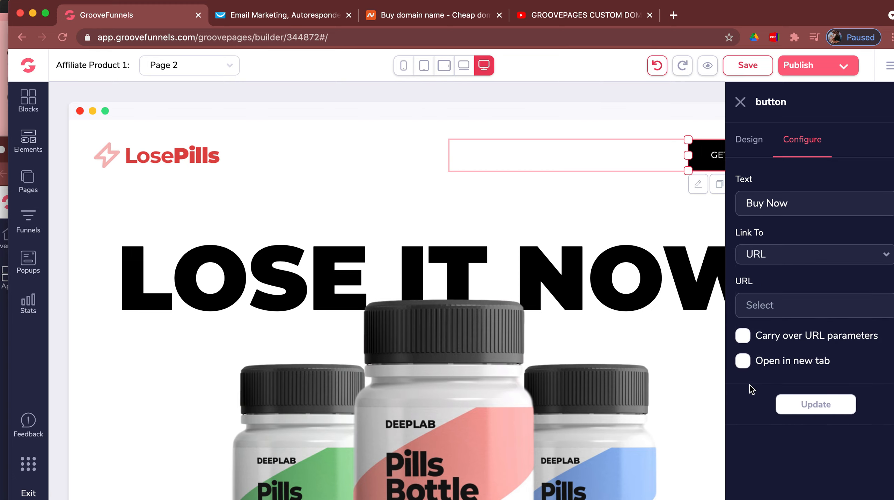
{"action": "left_click", "coordinate": [754, 305]}
{"action": "type", "text": "afffiliate"}
{"action": "key", "text": "BackSpace"}
{"action": "key", "text": "BackSpace"}
{"action": "key", "text": "BackSpace"}
{"action": "key", "text": "BackSpace"}
{"action": "key", "text": "BackSpace"}
{"action": "key", "text": "BackSpace"}
{"action": "key", "text": "BackSpace"}
{"action": "key", "text": "BackSpace"}
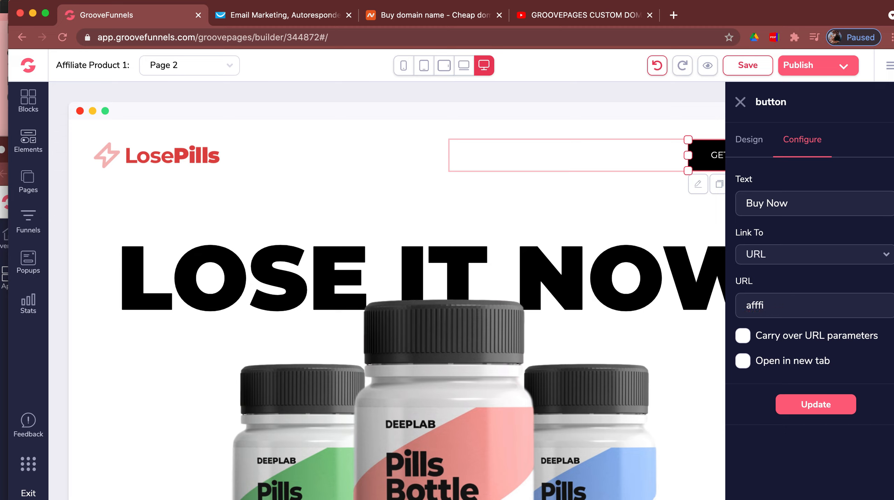
{"action": "type", "text": "iliate link"}
{"action": "left_click", "coordinate": [809, 406]}
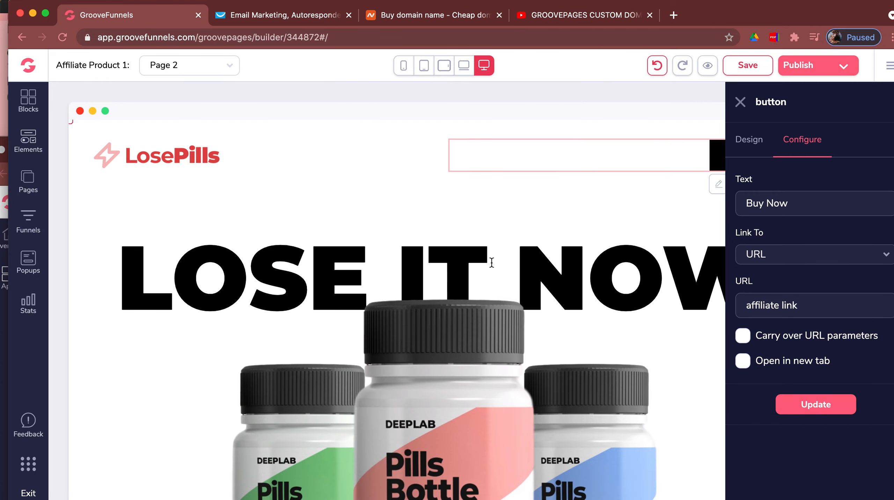
{"action": "left_click", "coordinate": [451, 212]}
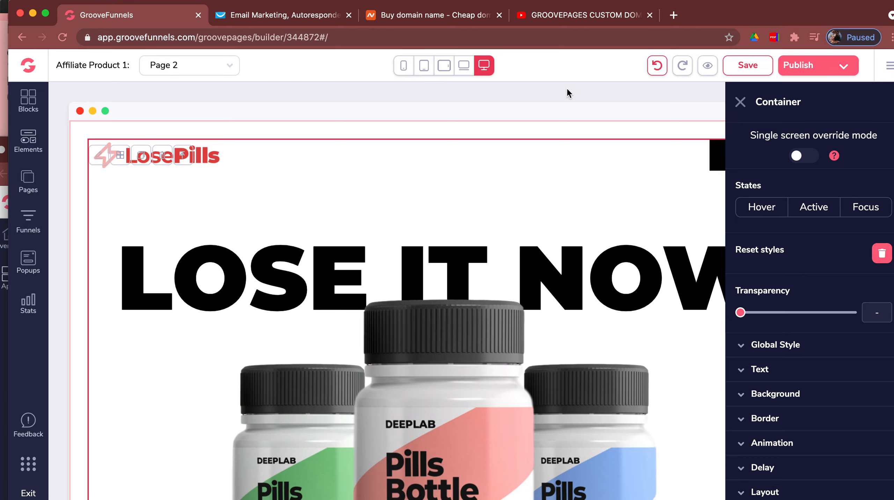
- Close the container panel and open Publish Settings for Page 2
{"action": "left_click", "coordinate": [741, 102]}
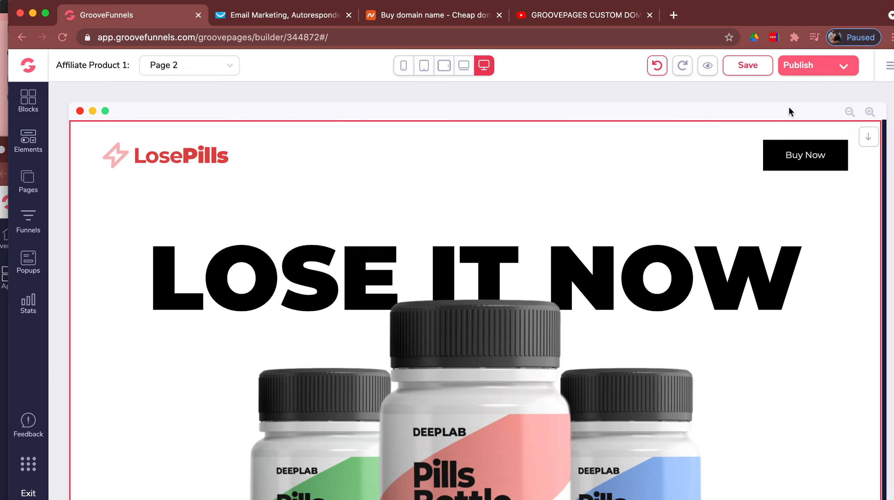
{"action": "left_click", "coordinate": [847, 70]}
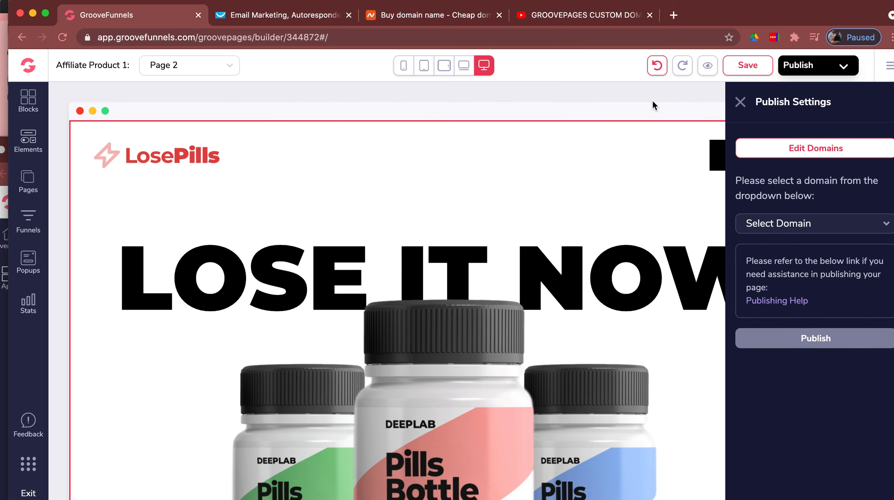
- Switch to the Namecheap tab showing its domain registration search
{"action": "left_click", "coordinate": [437, 21]}
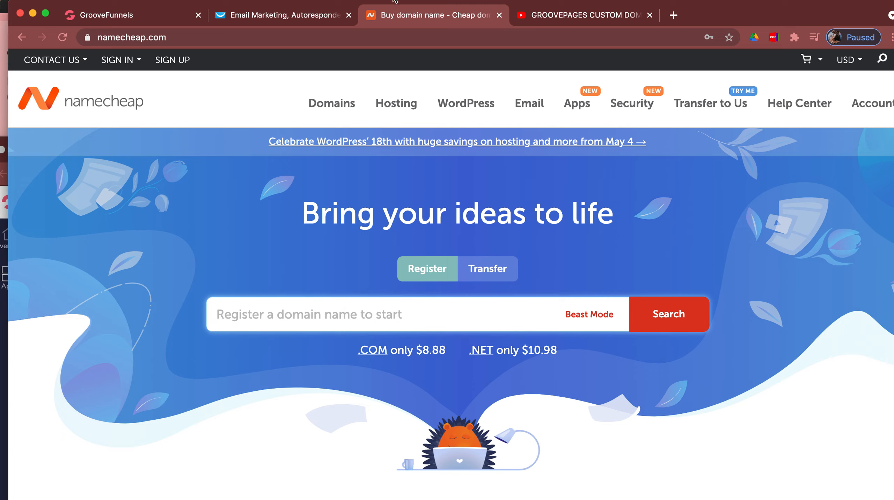
{"action": "left_click", "coordinate": [280, 314]}
{"action": "type", "text": "search"}
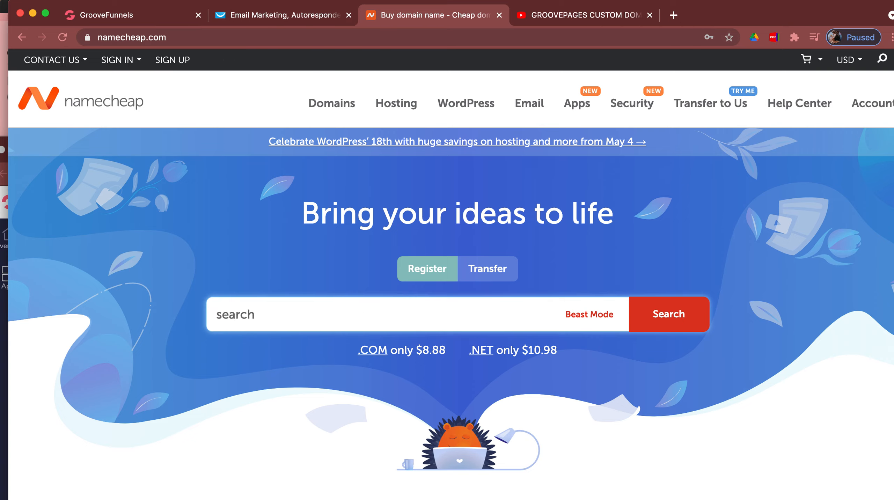
{"action": "type", "text": " domain names"}
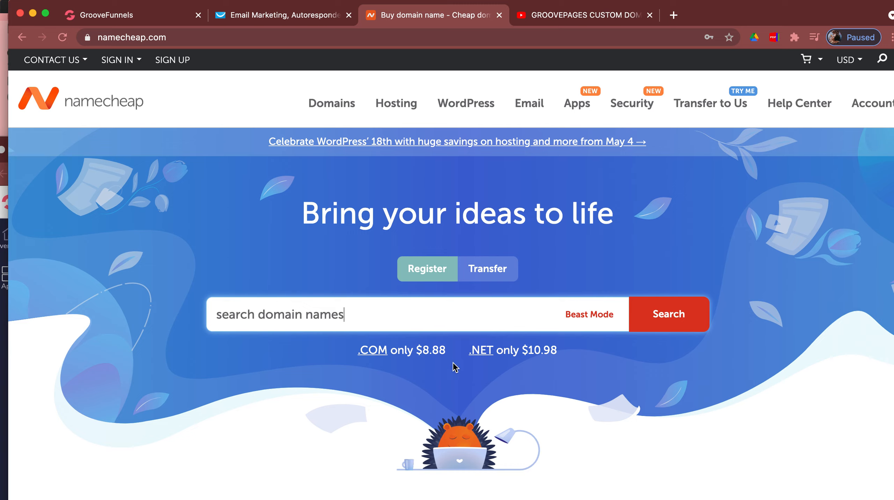
{"action": "left_click_drag", "start_coordinate": [351, 318], "coordinate": [189, 316]}
{"action": "key", "text": "BackSpace"}
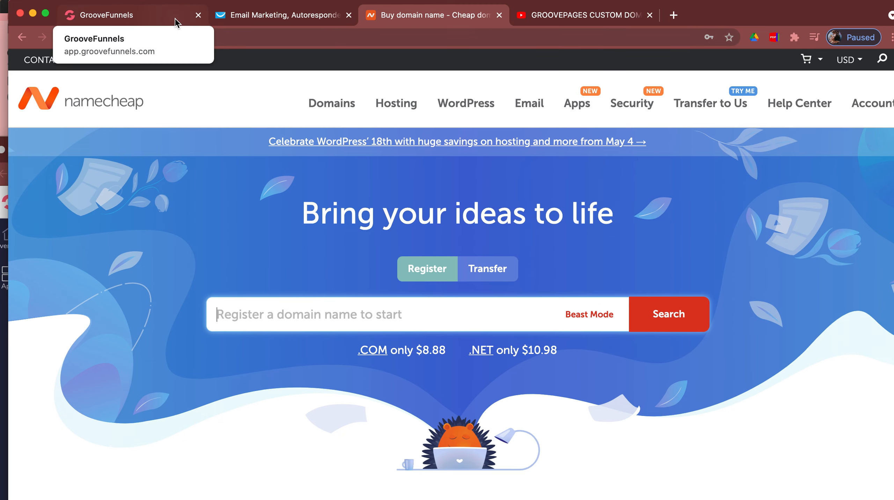
- Return to GroovePages and open the My Account Domains settings from Publish Settings
{"action": "left_click", "coordinate": [148, 16]}
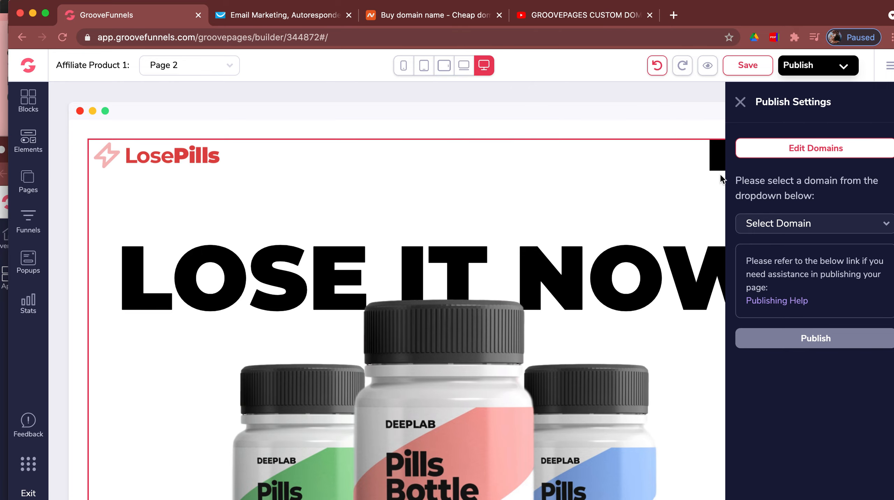
{"action": "left_click", "coordinate": [773, 151]}
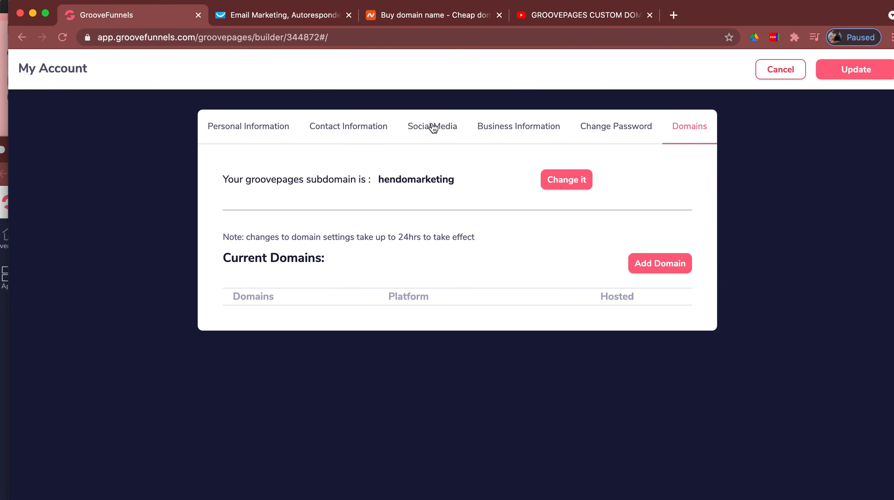
- Switch to the YouTube 'GROOVEPAGES CUSTOM DOMAIN UPDATE' tutorial tab
{"action": "left_click", "coordinate": [554, 20]}
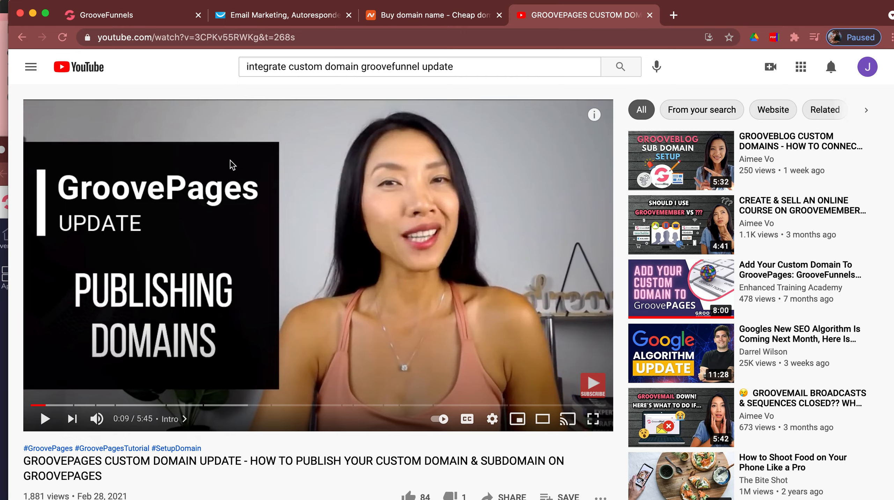
- Skim the tutorial's description, then return to GroovePages and cancel out of My Account
{"action": "scroll", "coordinate": [232, 165], "scroll_direction": "down", "scroll_amount": 3}
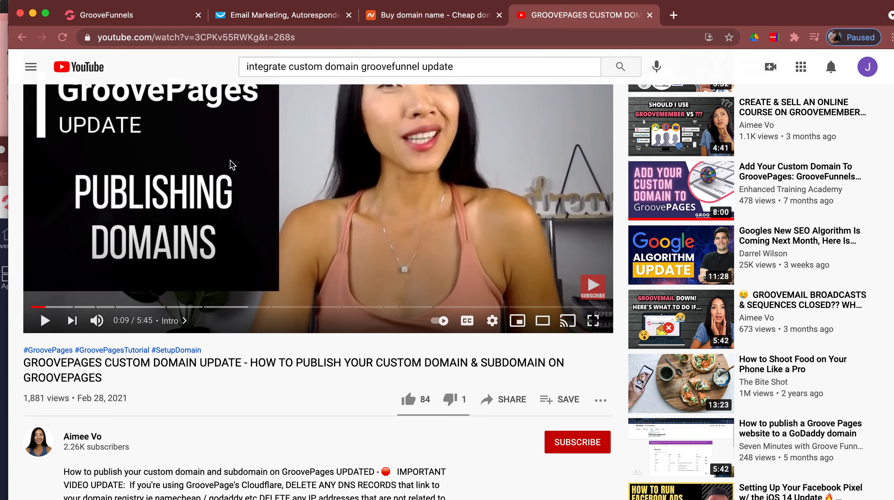
{"action": "scroll", "coordinate": [231, 164], "scroll_direction": "up", "scroll_amount": 3}
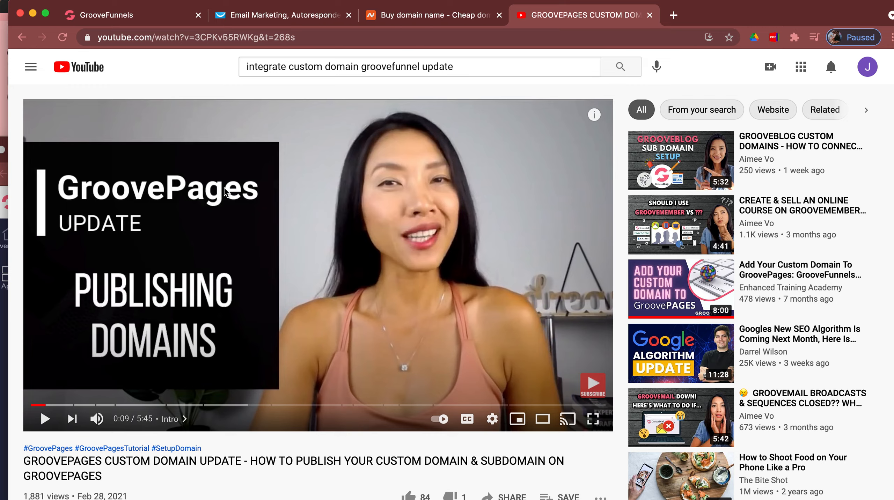
{"action": "left_click", "coordinate": [116, 15]}
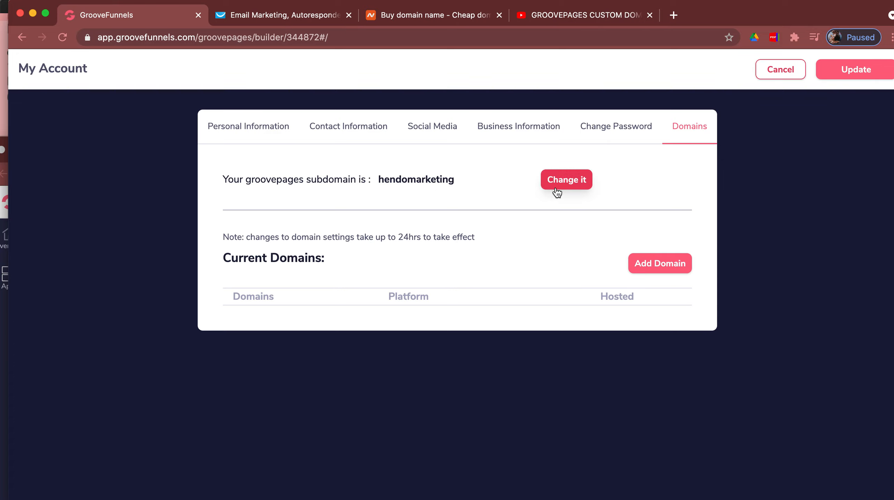
{"action": "left_click", "coordinate": [775, 71]}
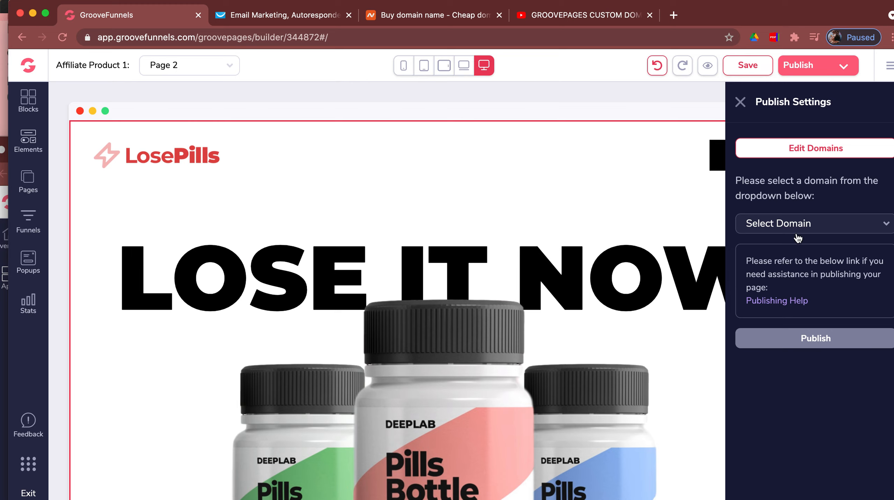
- Publish Page 2 to hendomarketing.groovepages.com in folder lose_it_now, then close Publish Settings
{"action": "left_click", "coordinate": [792, 224]}
{"action": "left_click", "coordinate": [779, 272]}
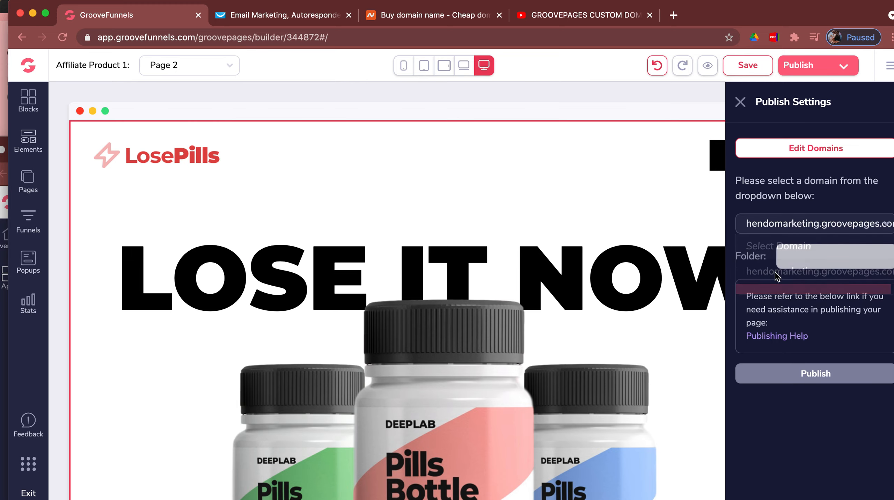
{"action": "left_click", "coordinate": [795, 258]}
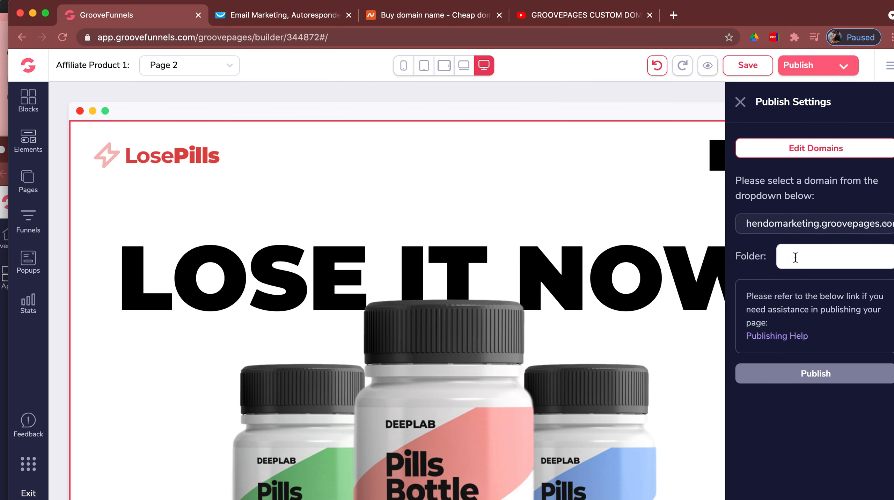
{"action": "type", "text": "lose_"}
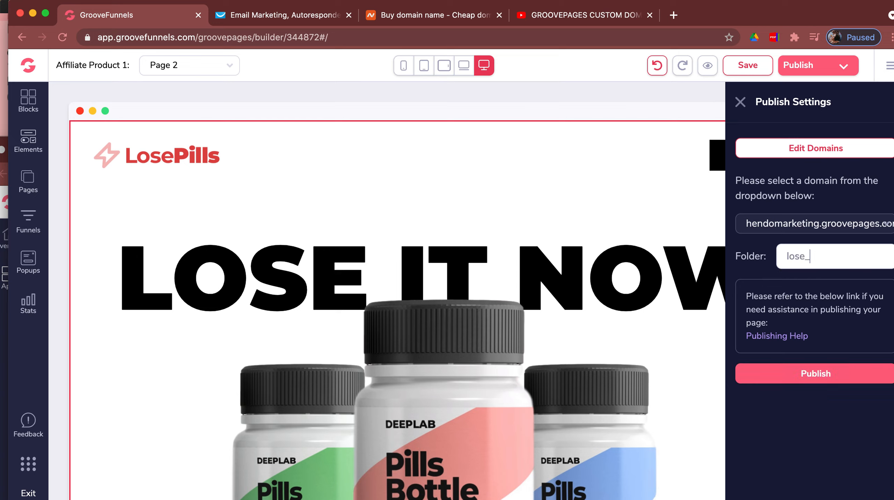
{"action": "type", "text": "it_now"}
{"action": "left_click", "coordinate": [821, 374]}
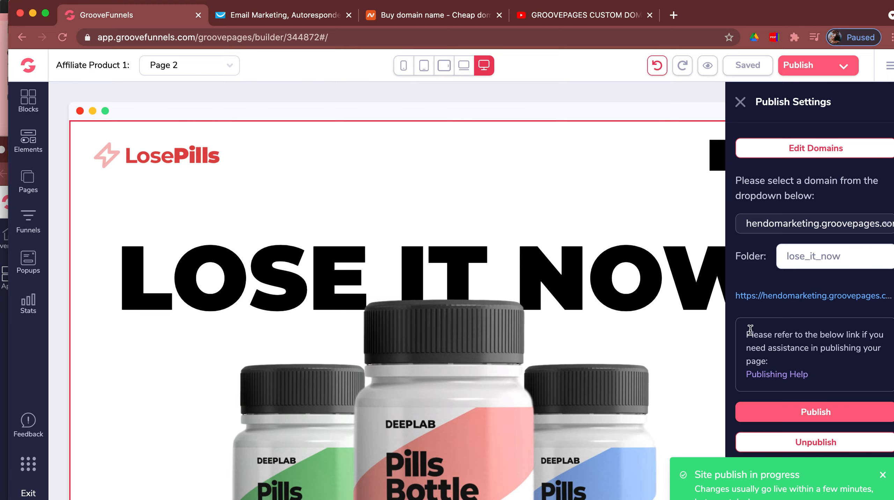
{"action": "left_click", "coordinate": [741, 103]}
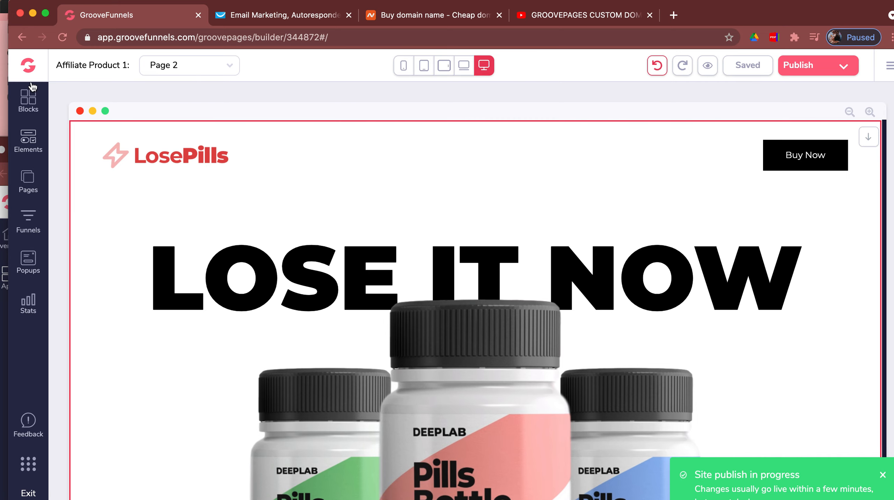
- Exit the builder to the GrooveFunnels dashboard and open the GroovePages sites list
{"action": "left_click", "coordinate": [29, 68]}
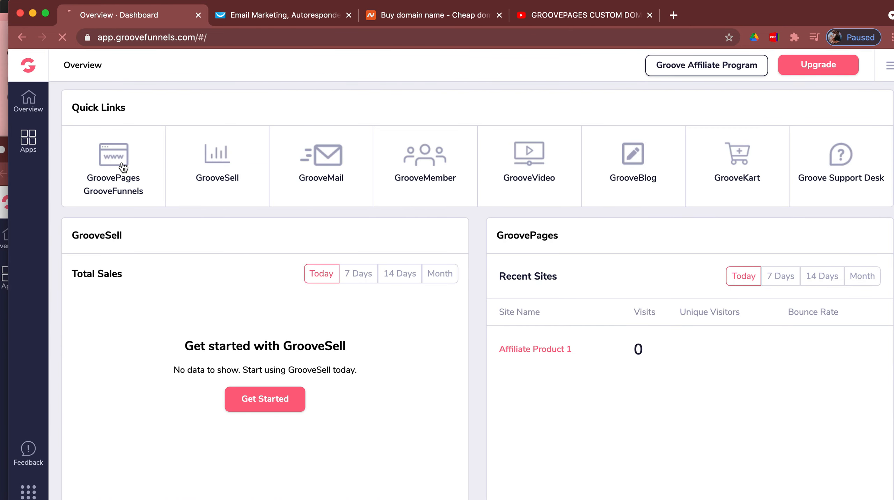
{"action": "left_click", "coordinate": [122, 167]}
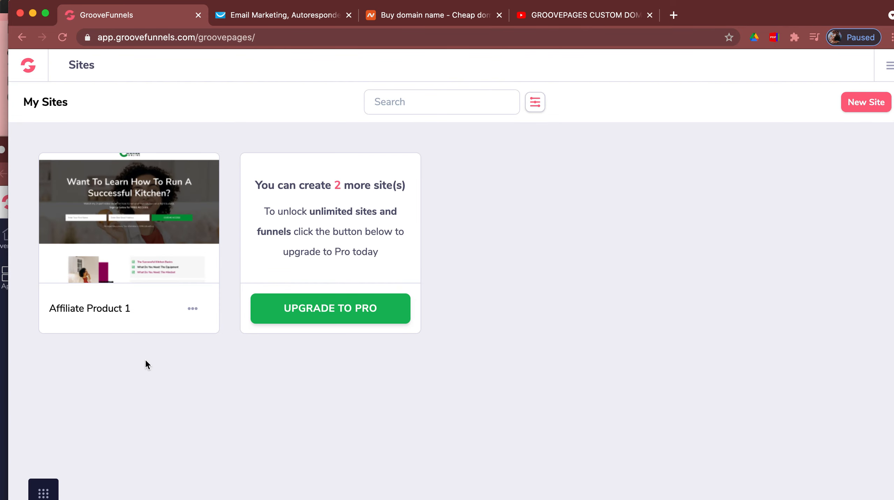